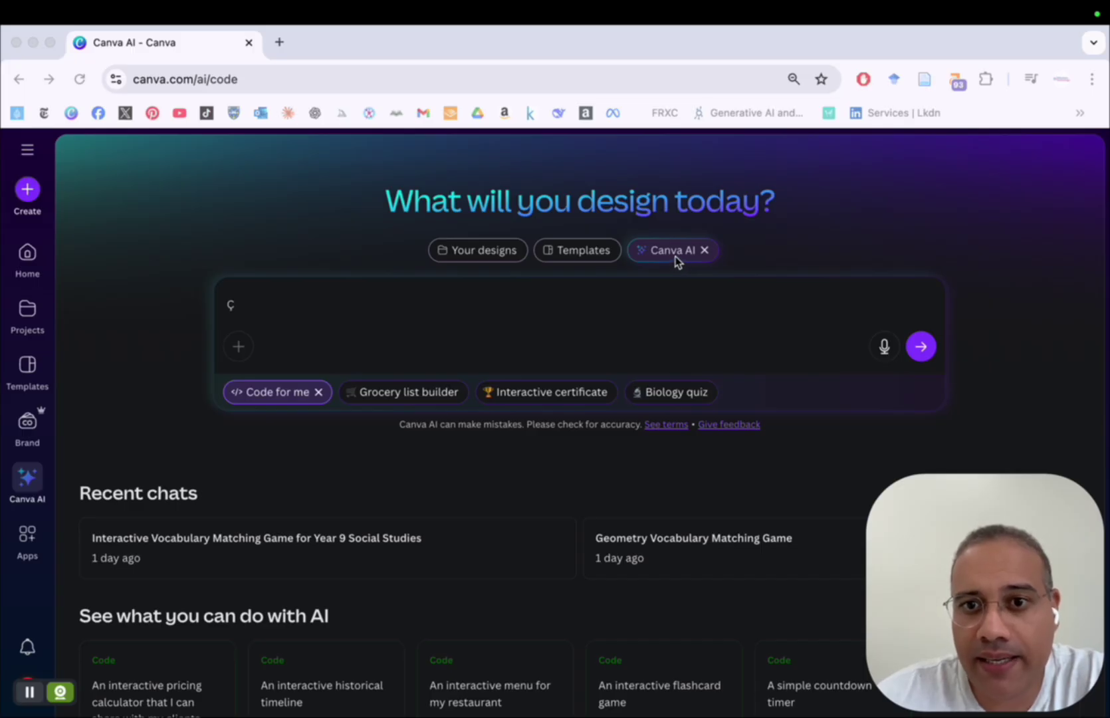
- Focus the browser and scroll down the Canva AI code page to the Recent chats list
click(277, 397)
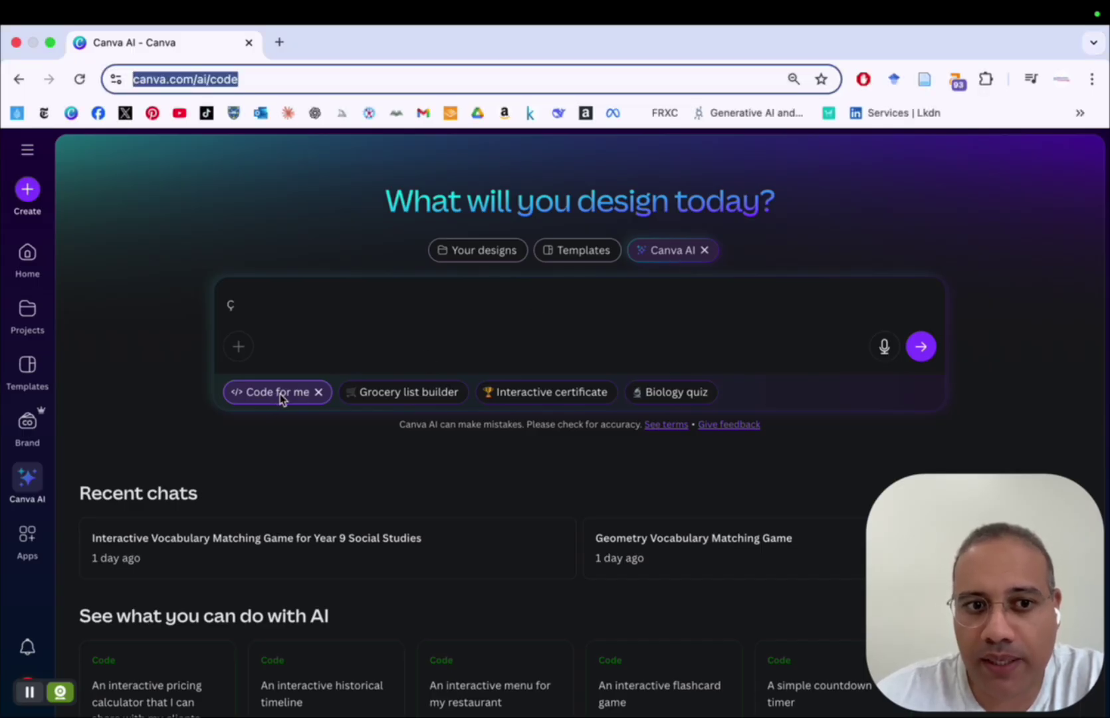
scroll(340, 440, down, 1)
scroll(340, 440, down, 1)
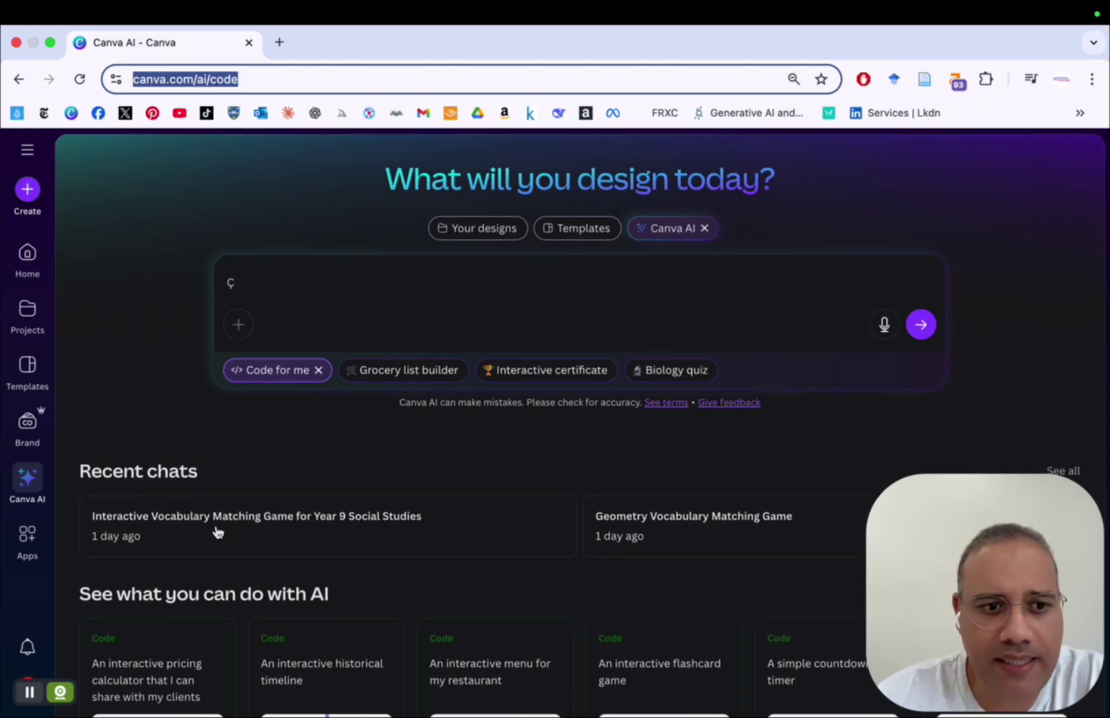
- Open the Year 9 Social Studies vocabulary game chat and scroll to its Version 1 game
click(292, 527)
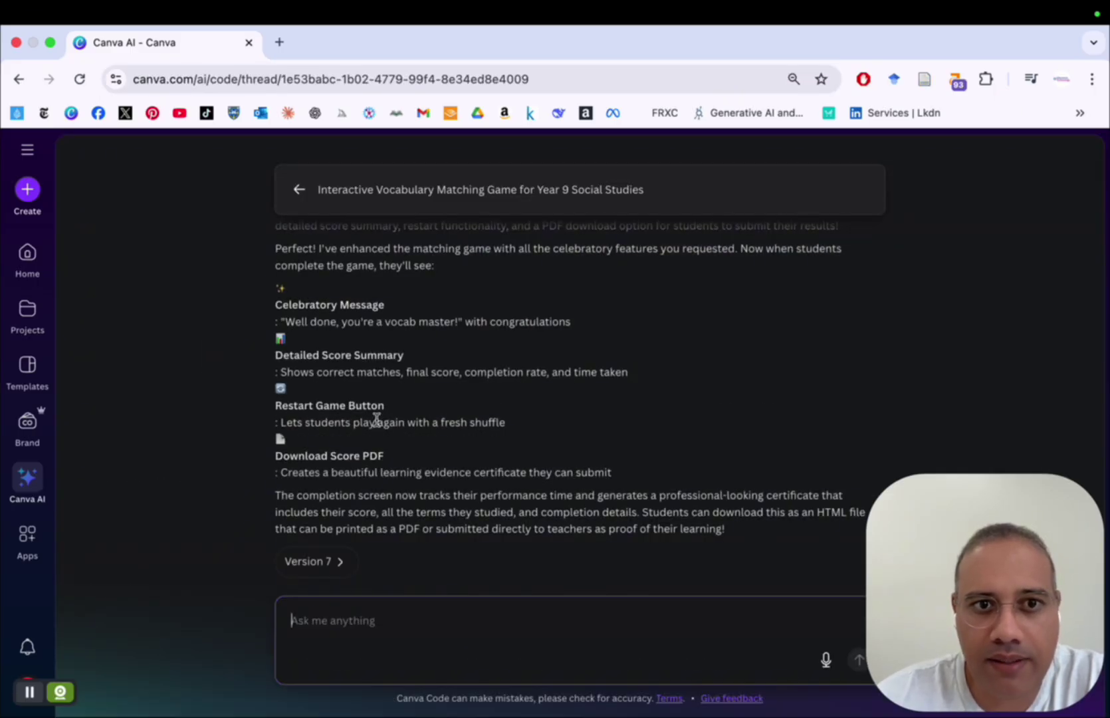
scroll(376, 419, up, 20)
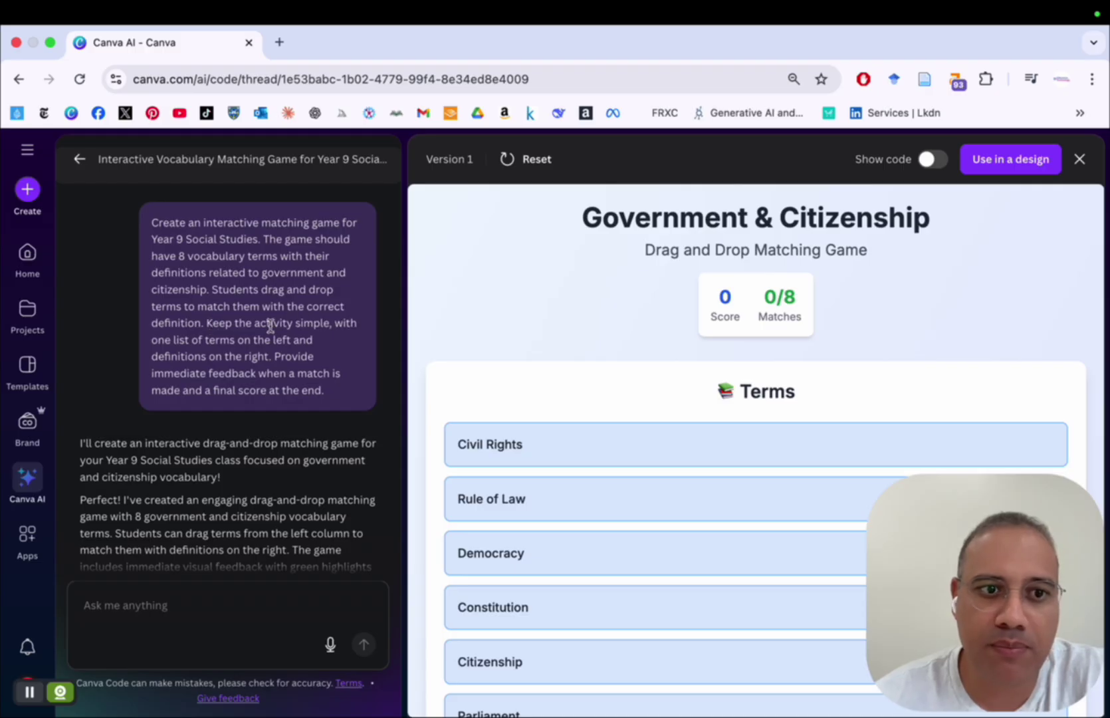
scroll(223, 337, down, 1)
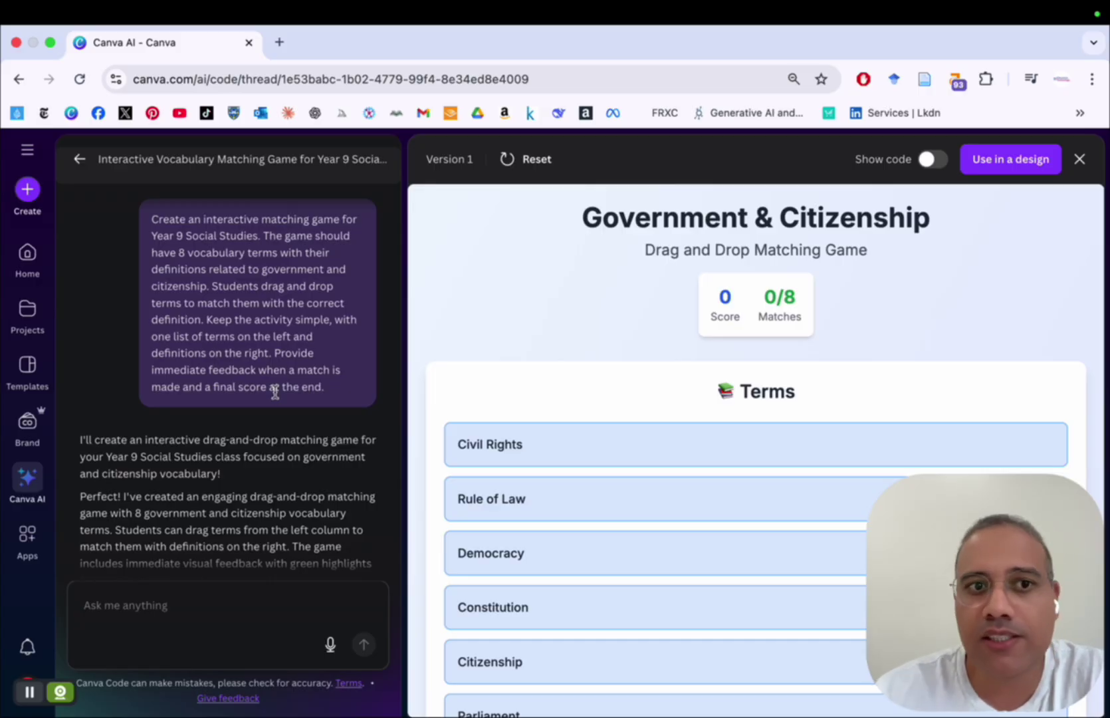
scroll(274, 392, down, 2)
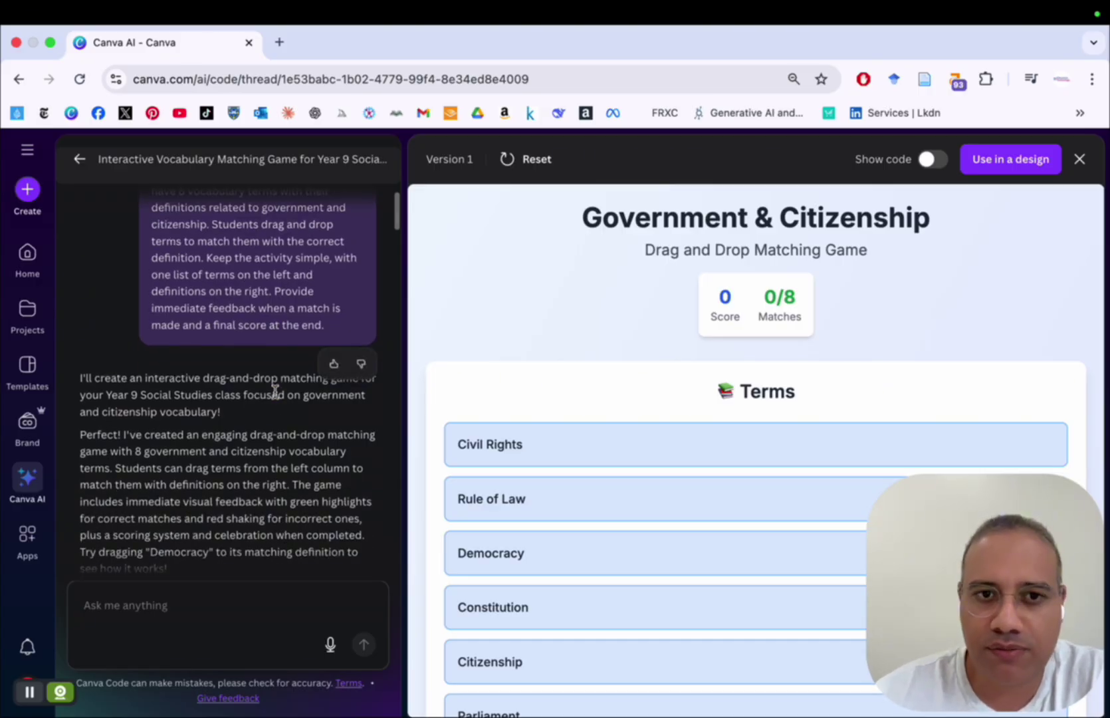
scroll(275, 392, down, 3)
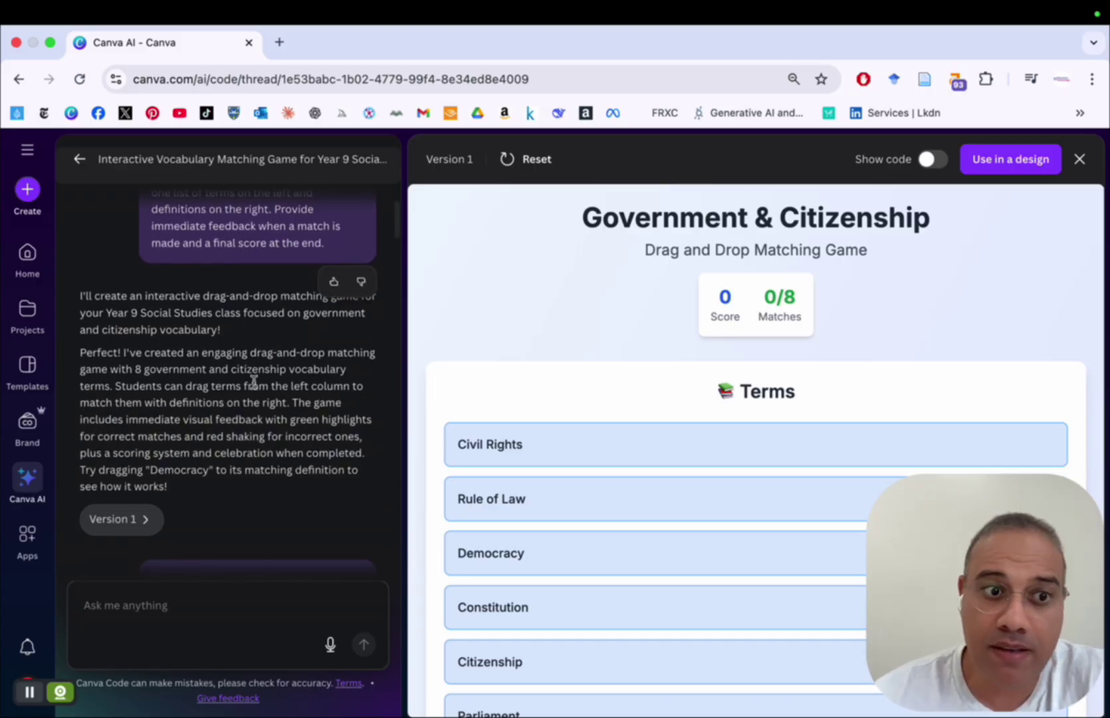
scroll(215, 353, down, 1)
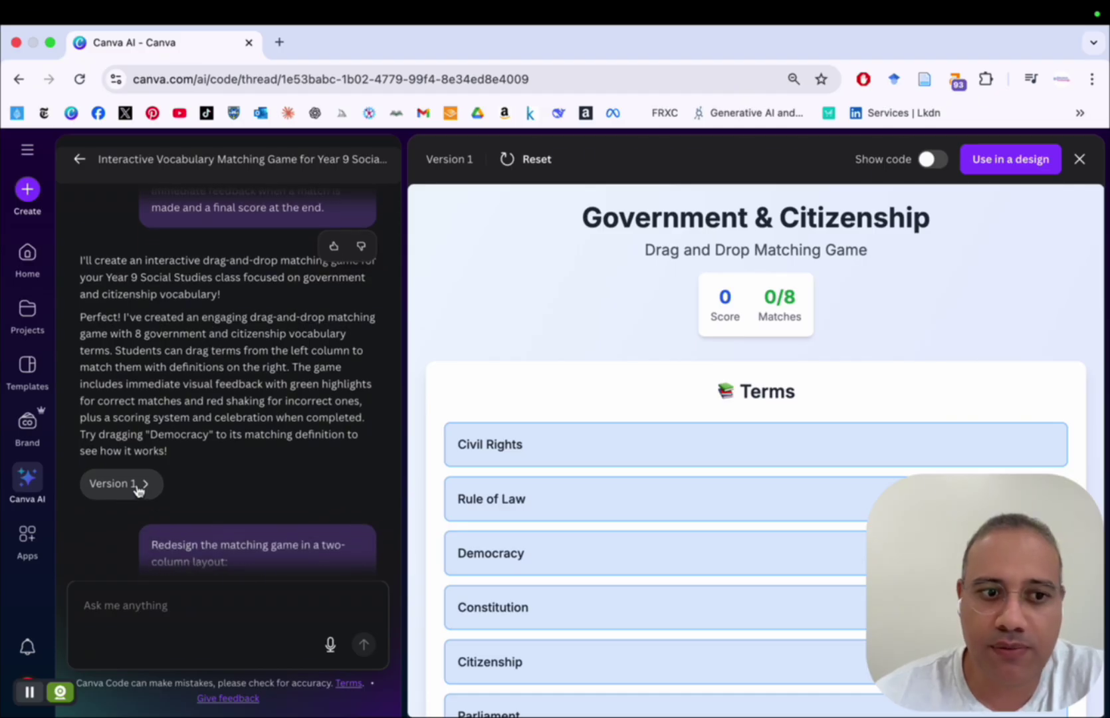
scroll(602, 403, down, 5)
scroll(602, 403, up, 2)
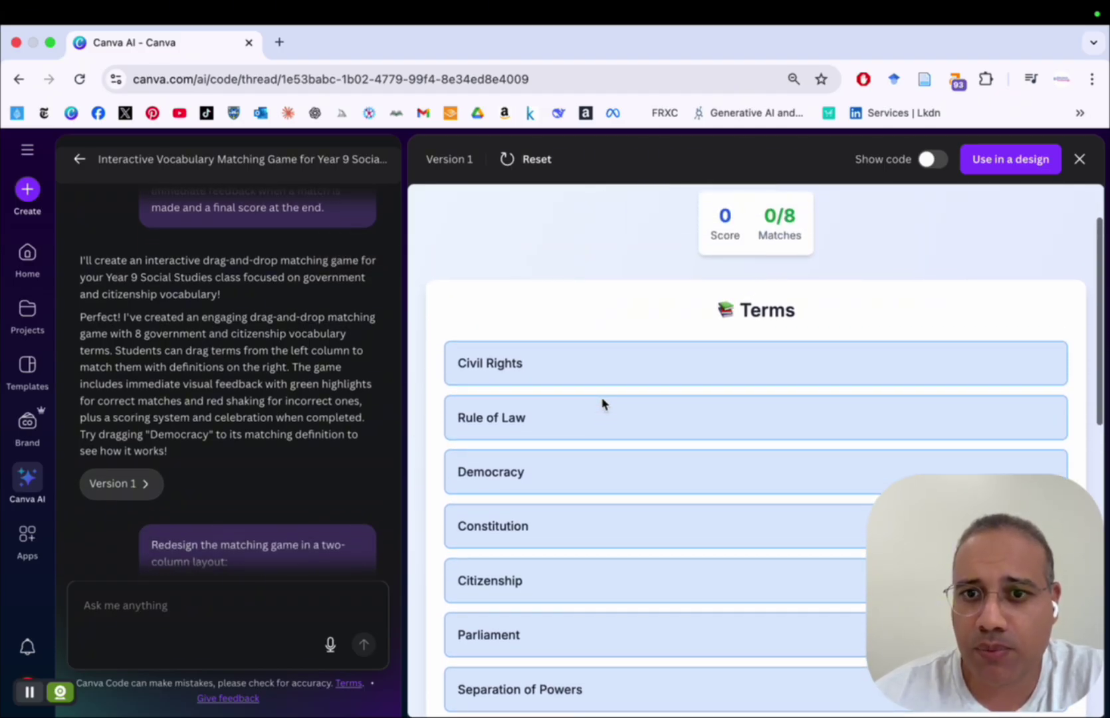
scroll(602, 403, down, 3)
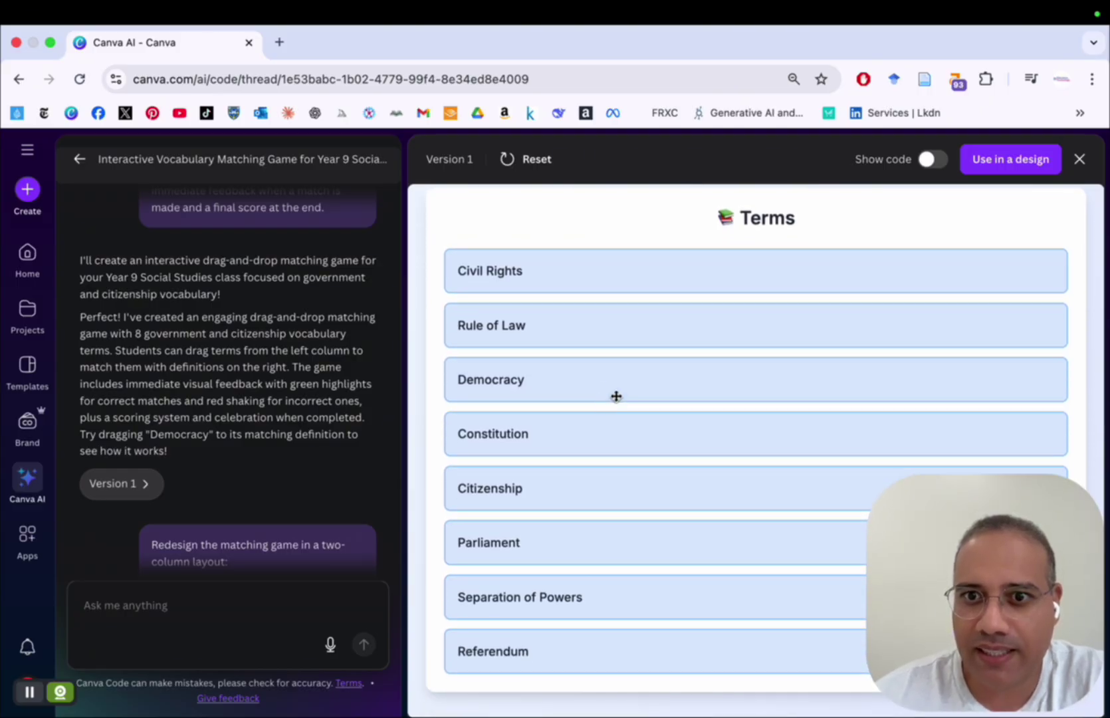
scroll(655, 397, down, 10)
scroll(654, 397, down, 2)
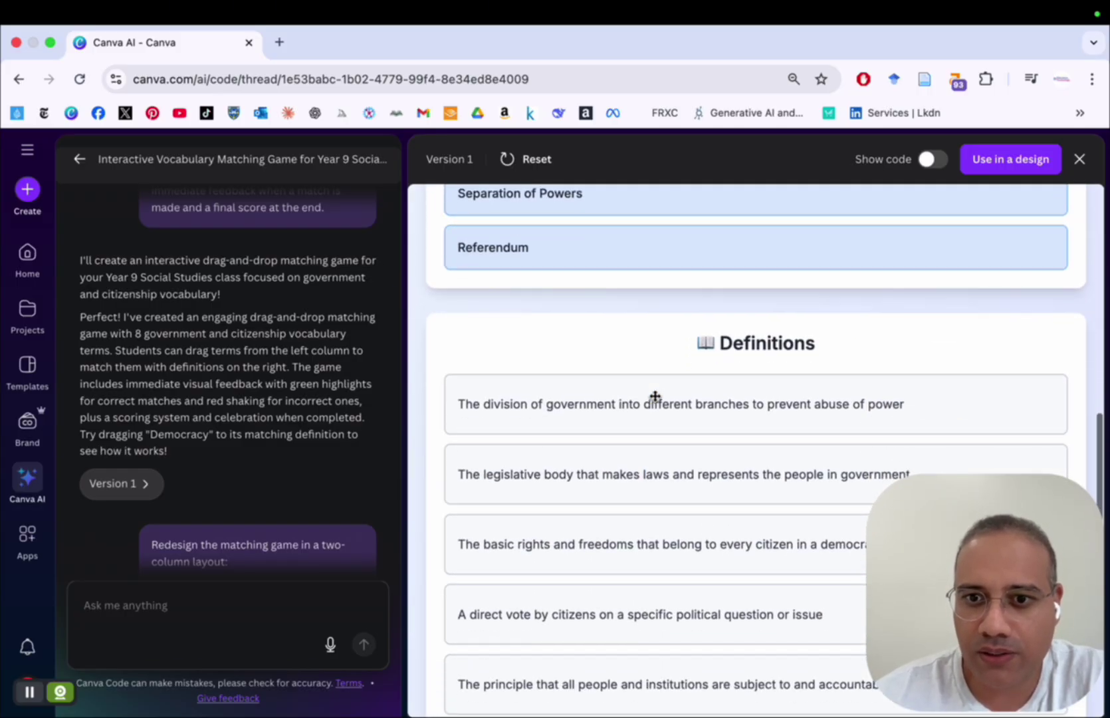
scroll(654, 397, up, 1)
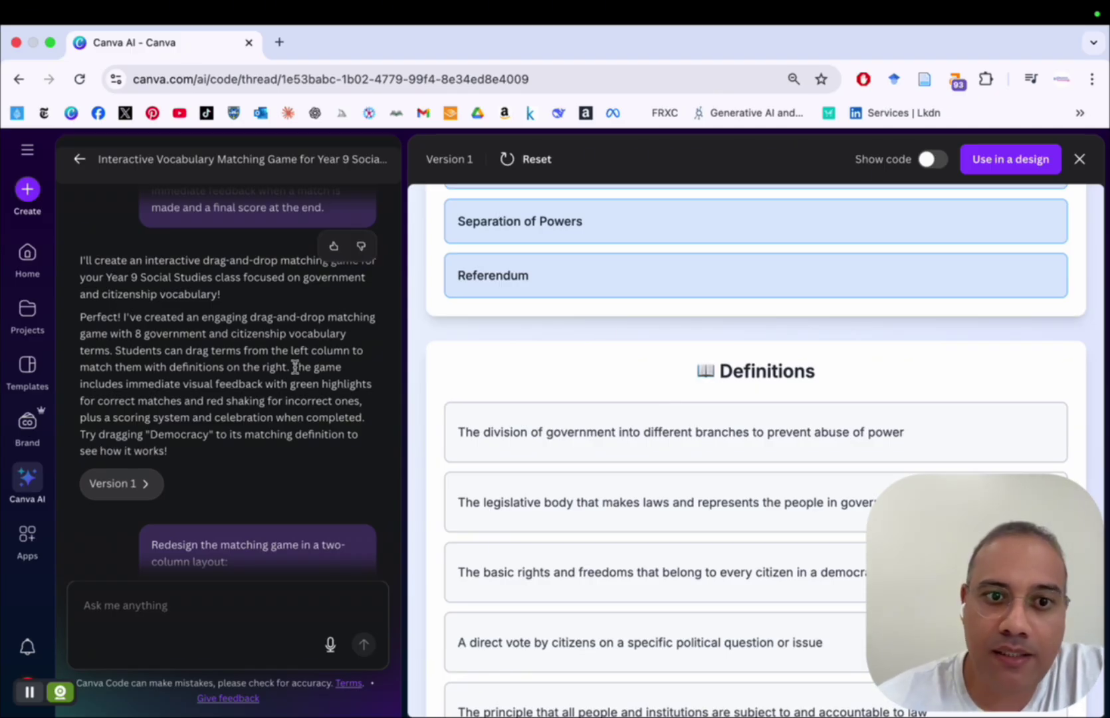
scroll(296, 367, down, 3)
scroll(295, 369, down, 2)
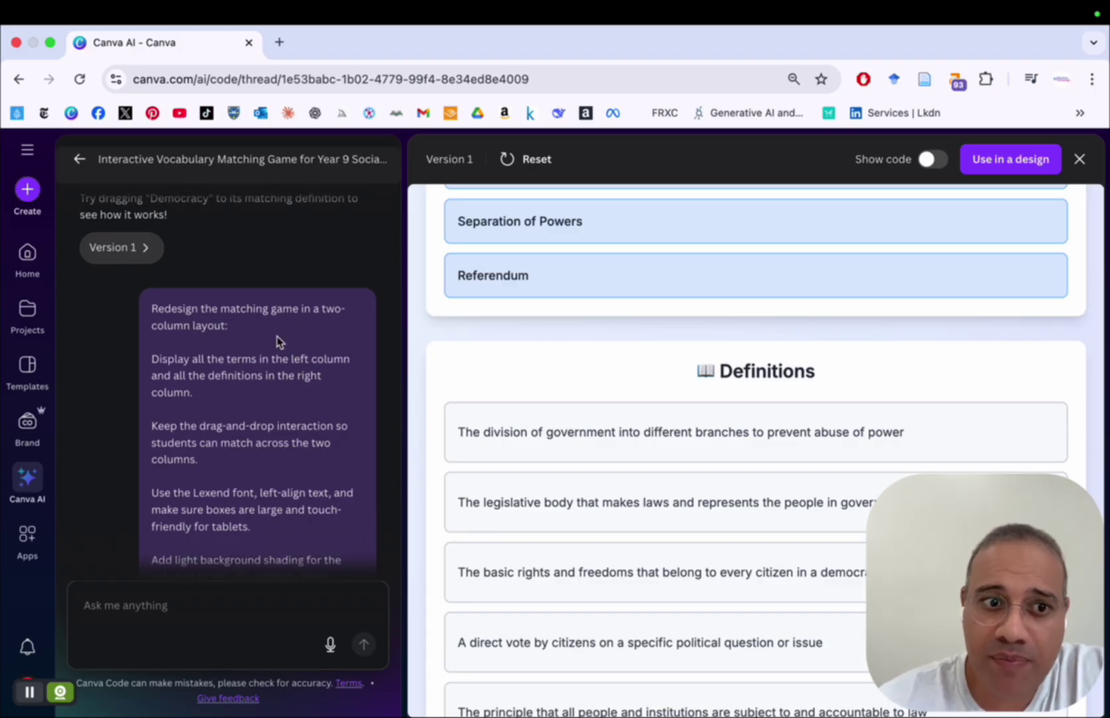
scroll(278, 342, down, 1)
scroll(252, 322, down, 1)
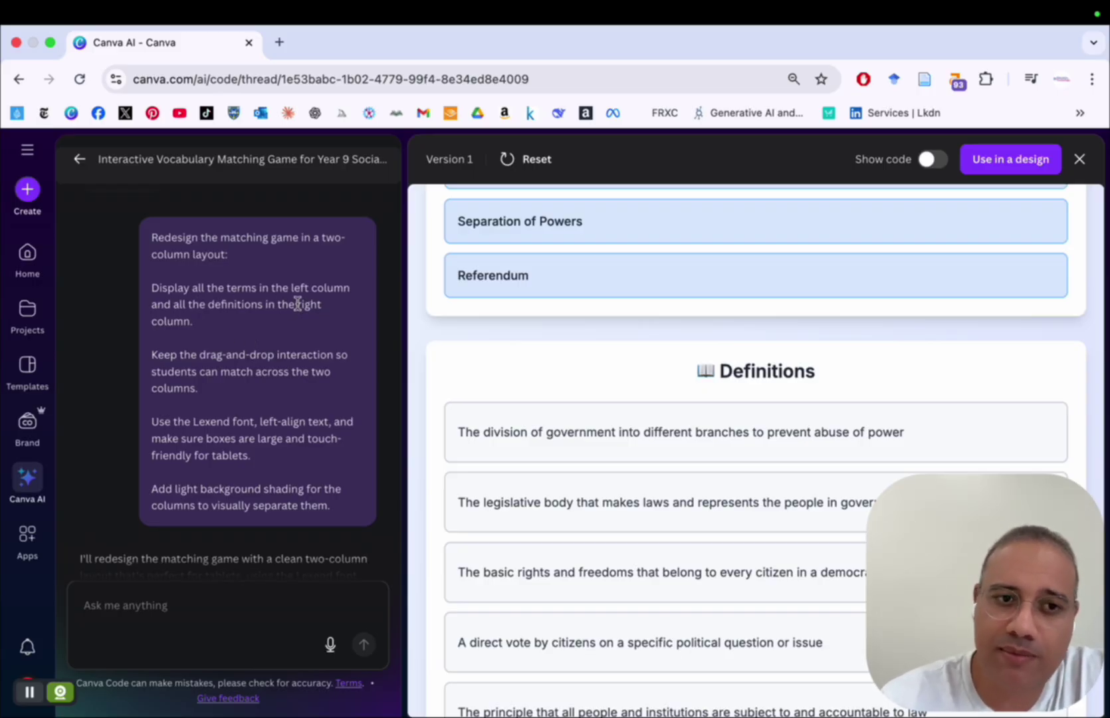
scroll(271, 320, down, 4)
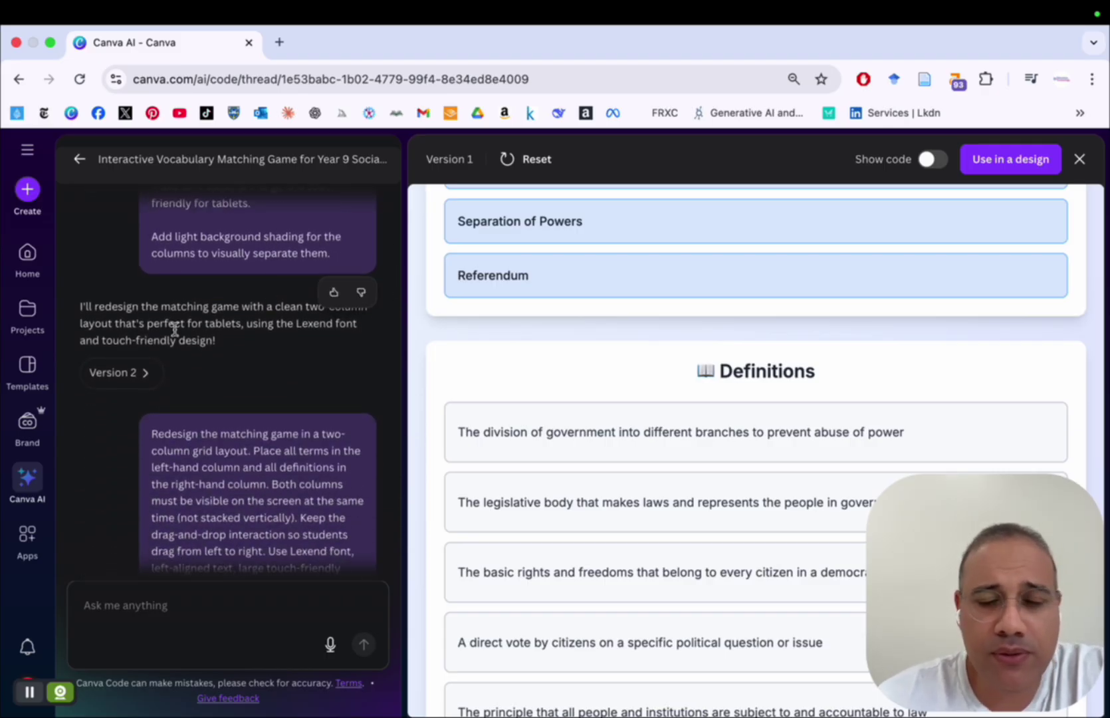
- Preview Version 2 of the matching game and scroll through it
click(141, 379)
scroll(662, 403, down, 7)
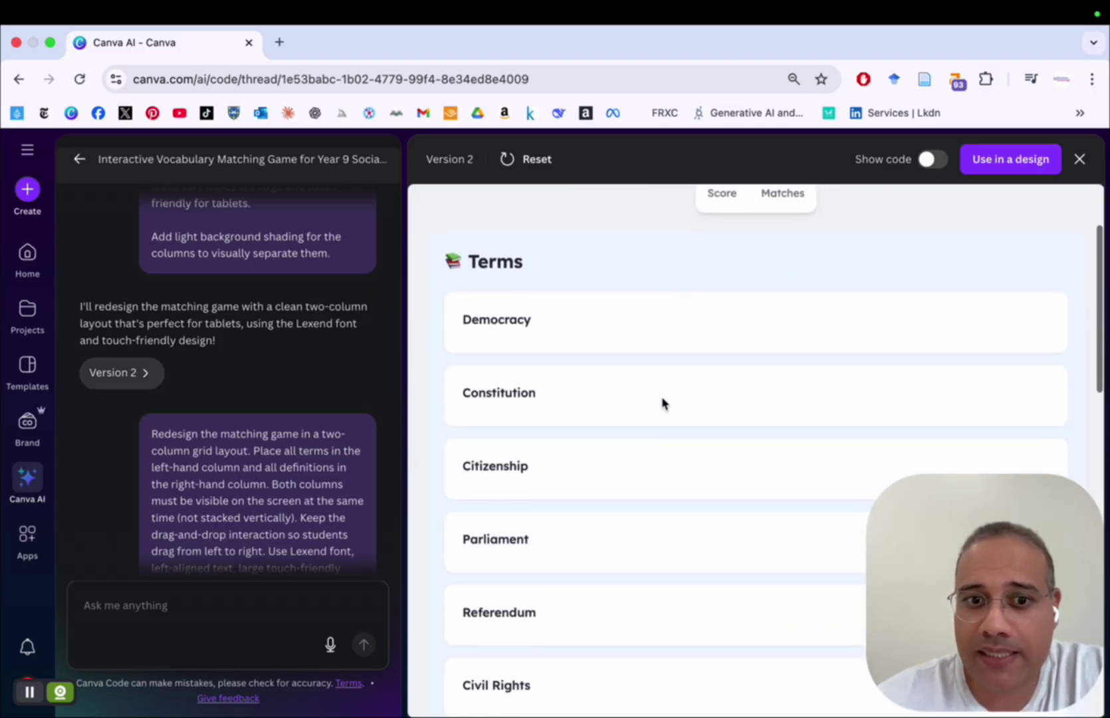
scroll(662, 403, down, 6)
scroll(662, 403, up, 8)
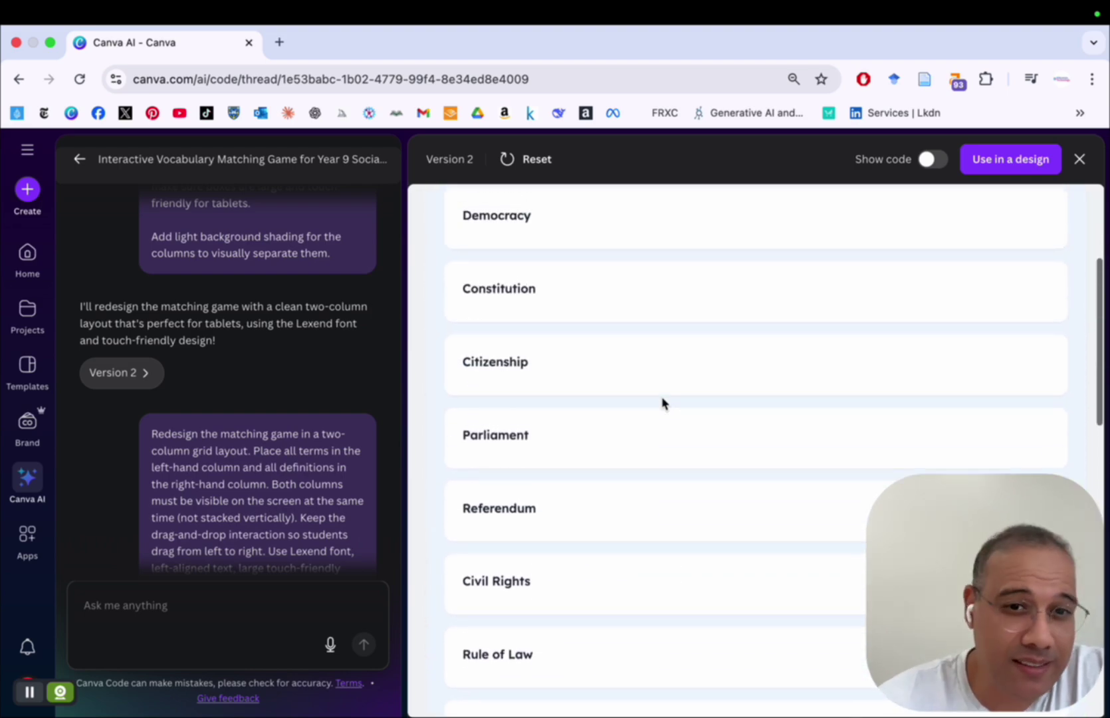
scroll(662, 402, up, 3)
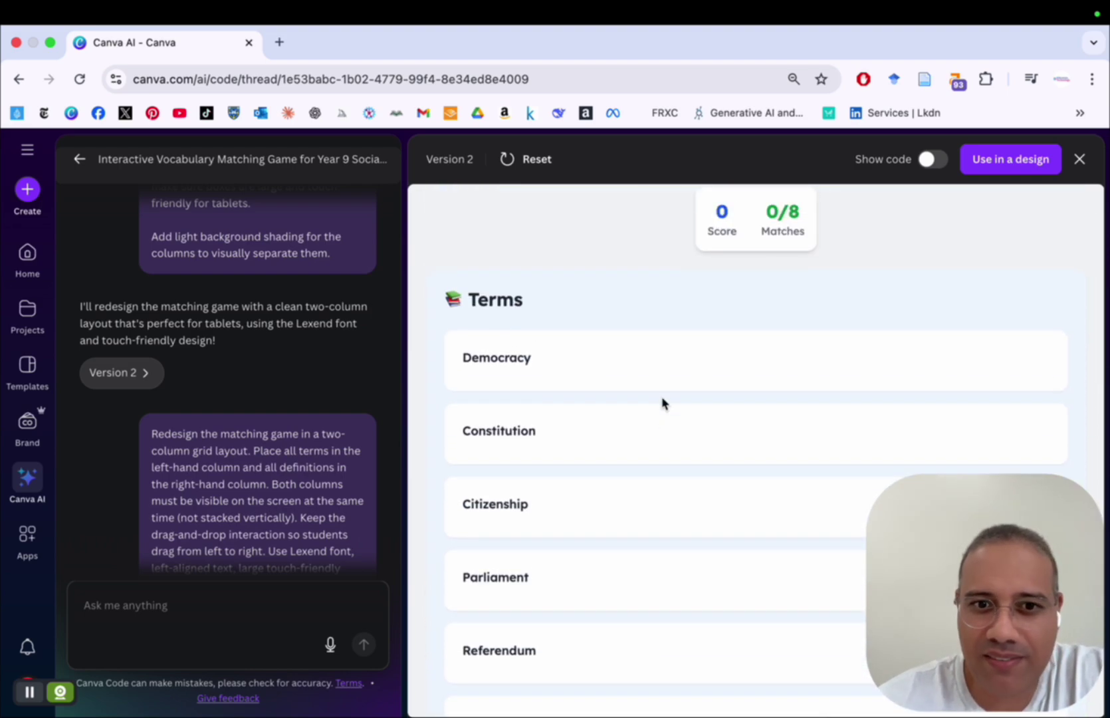
- Scroll the chat down to the Version 3 reply with a side-by-side two-column grid
scroll(662, 403, down, 6)
scroll(662, 403, down, 2)
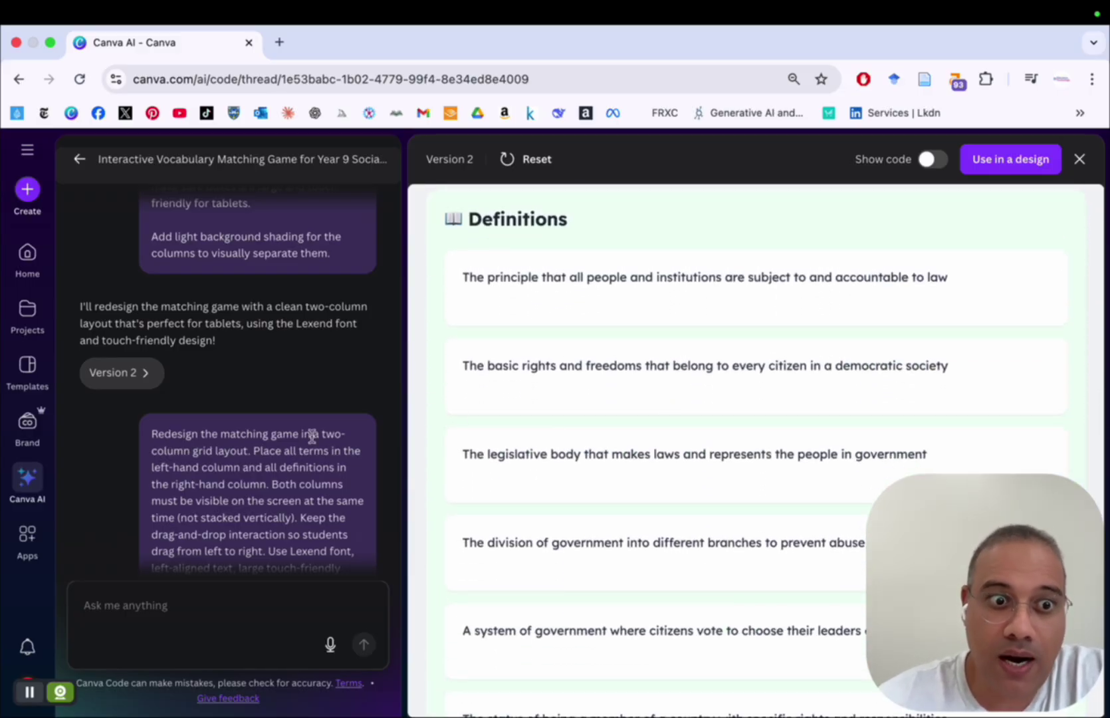
scroll(312, 437, down, 3)
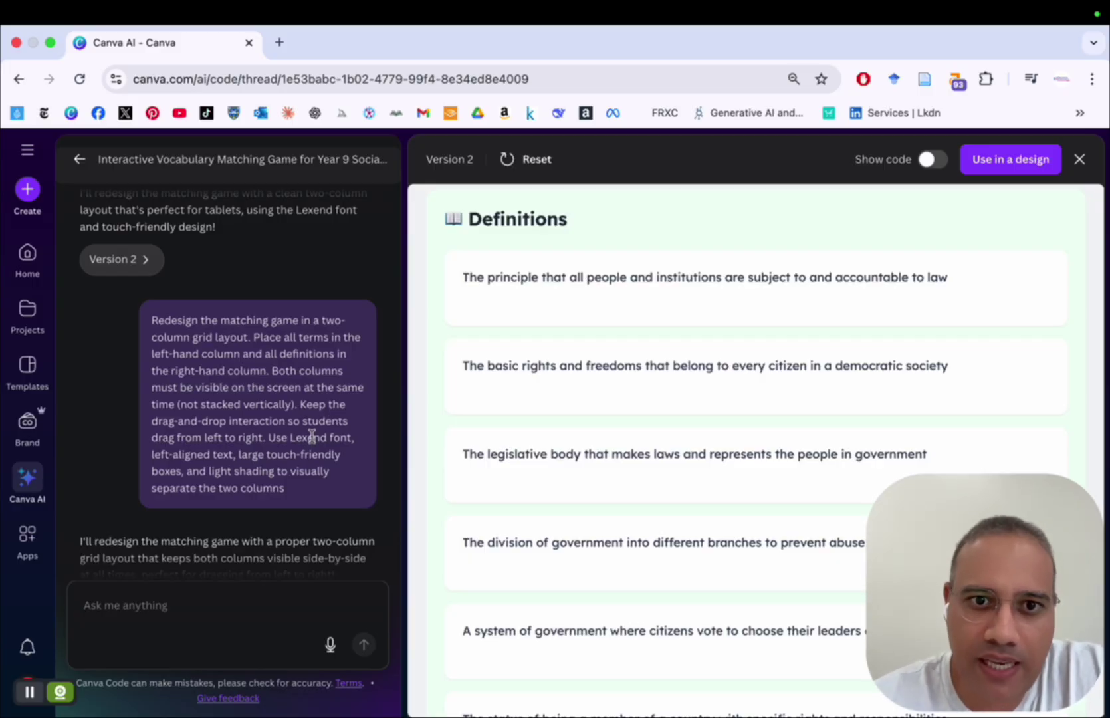
scroll(311, 437, down, 2)
scroll(293, 359, down, 10)
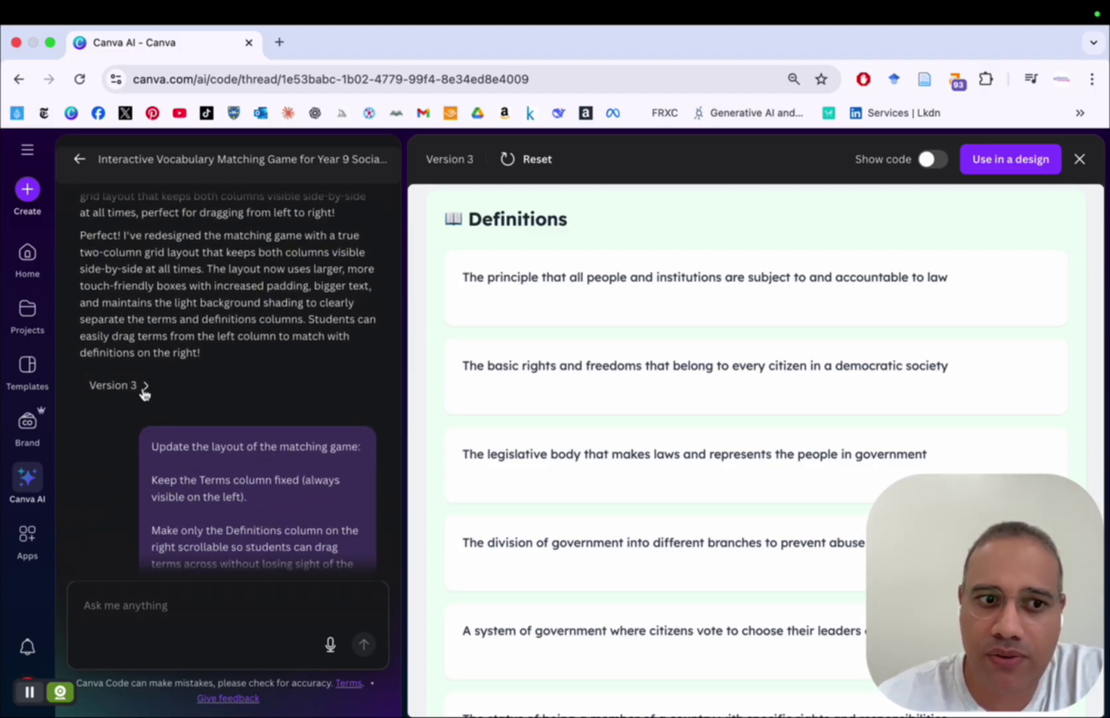
scroll(600, 511, down, 1)
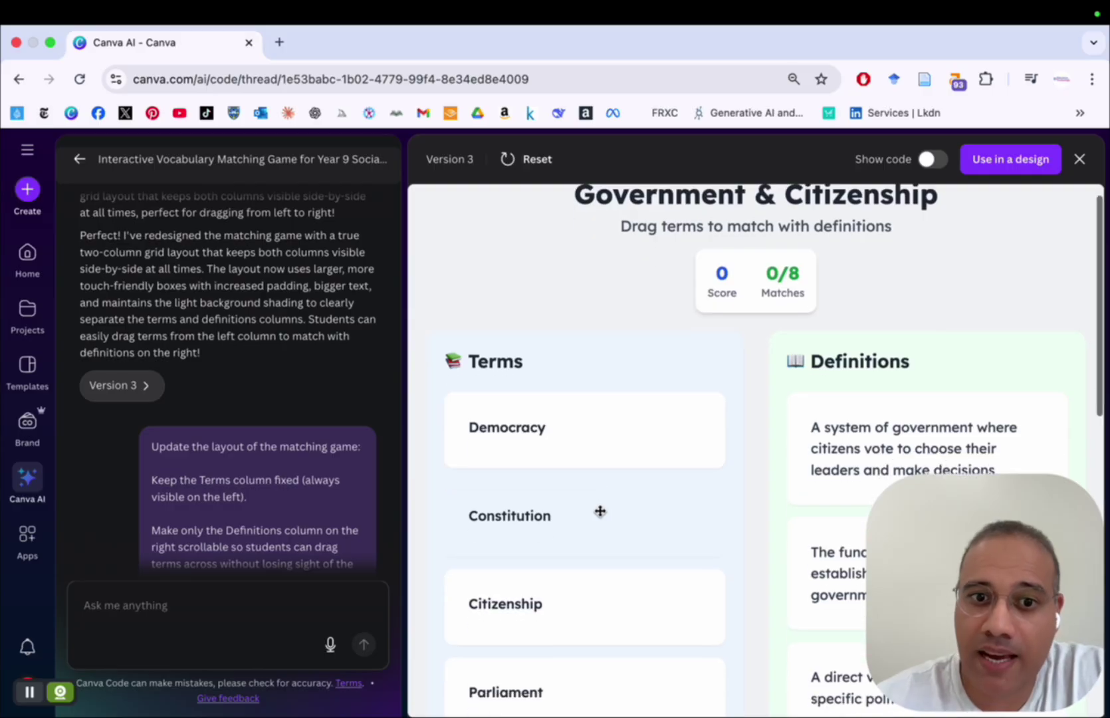
scroll(600, 511, down, 4)
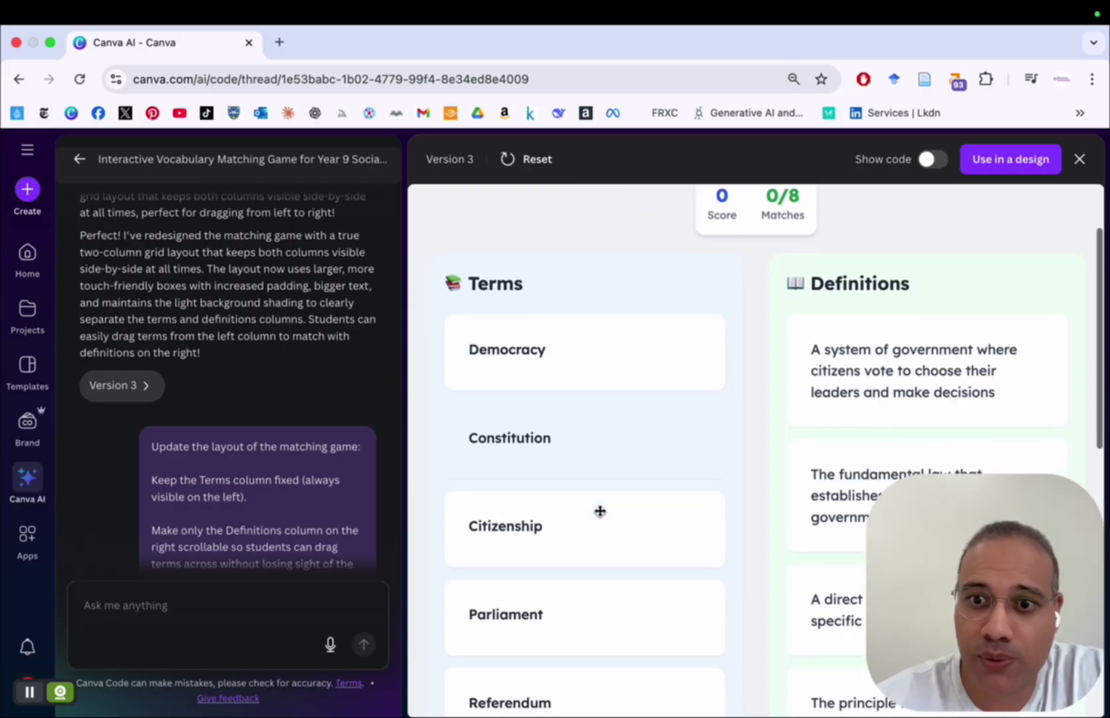
scroll(600, 510, down, 12)
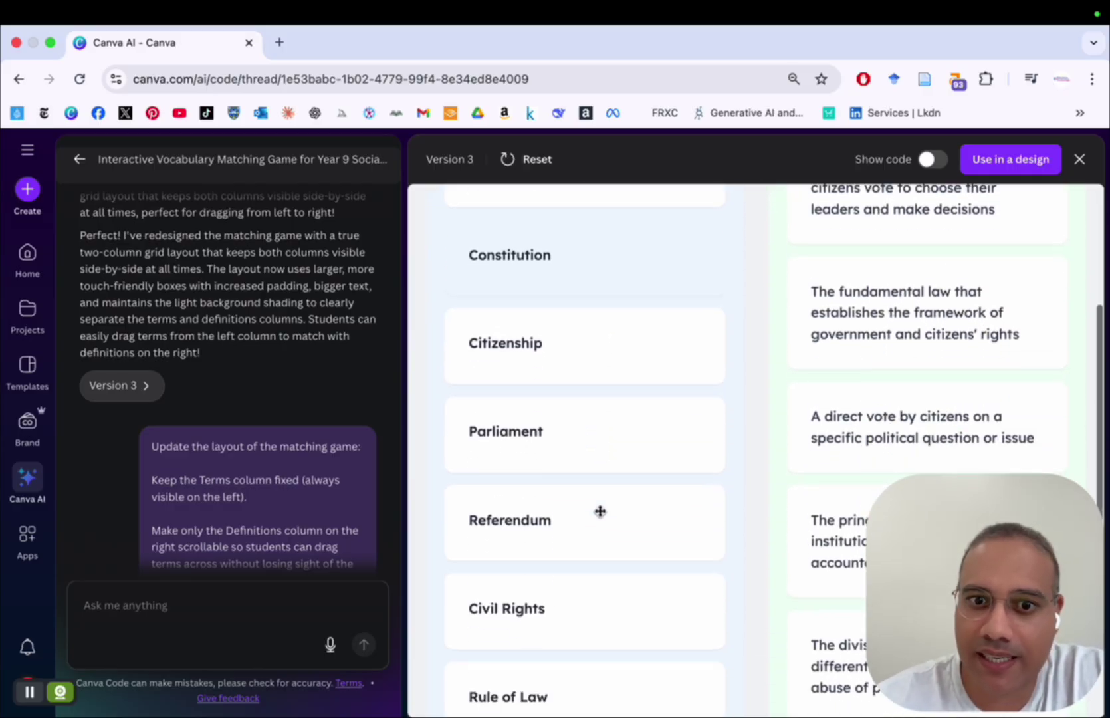
scroll(599, 510, down, 7)
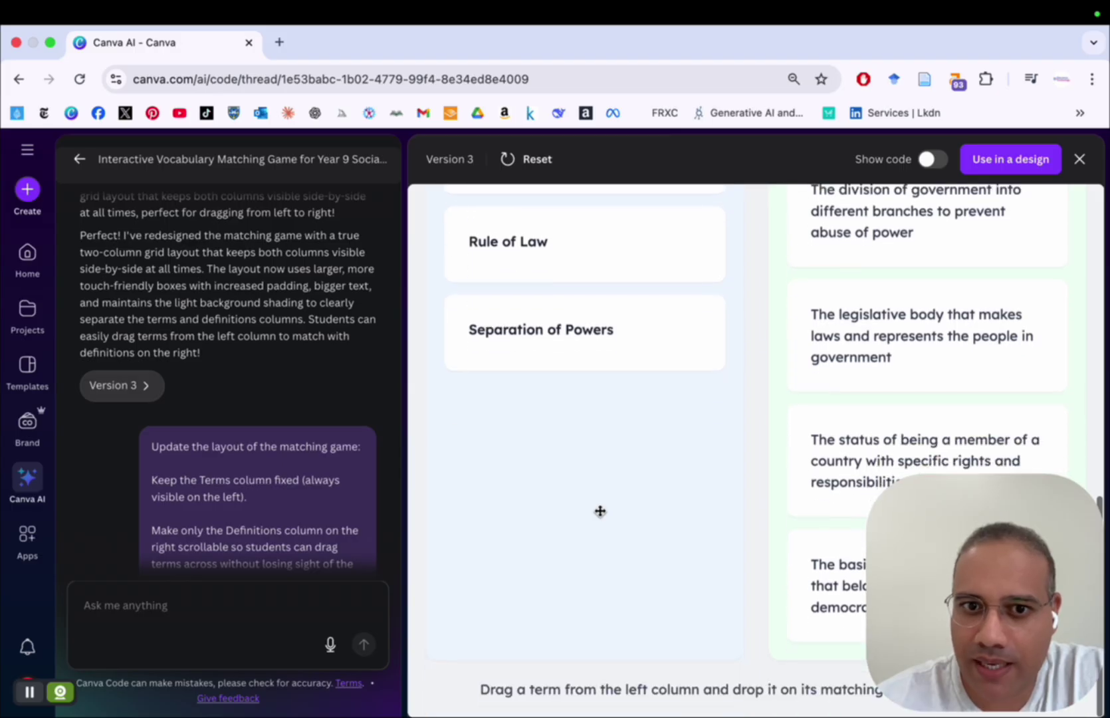
scroll(600, 510, up, 5)
scroll(599, 511, up, 13)
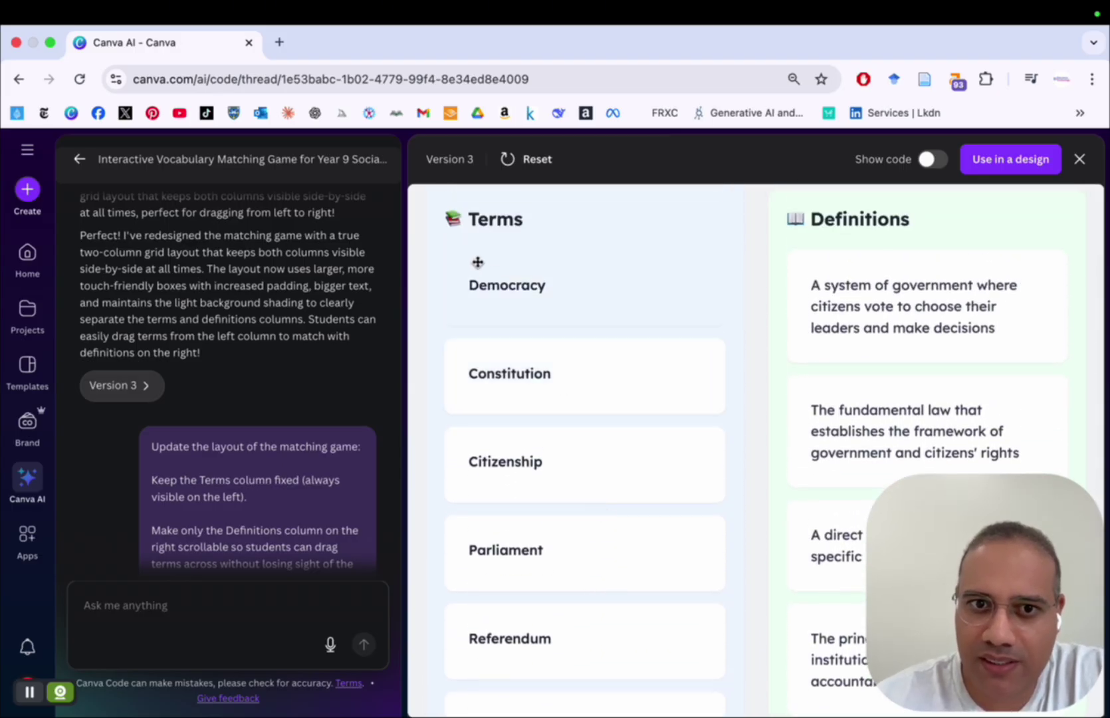
scroll(572, 421, down, 5)
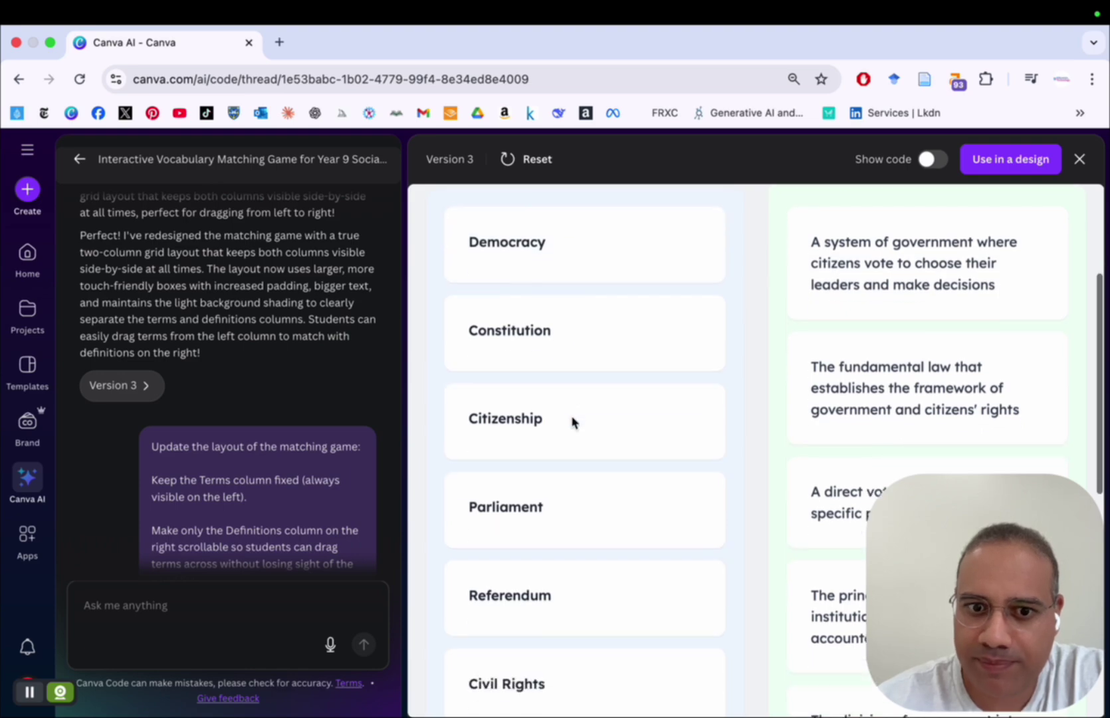
scroll(572, 421, down, 10)
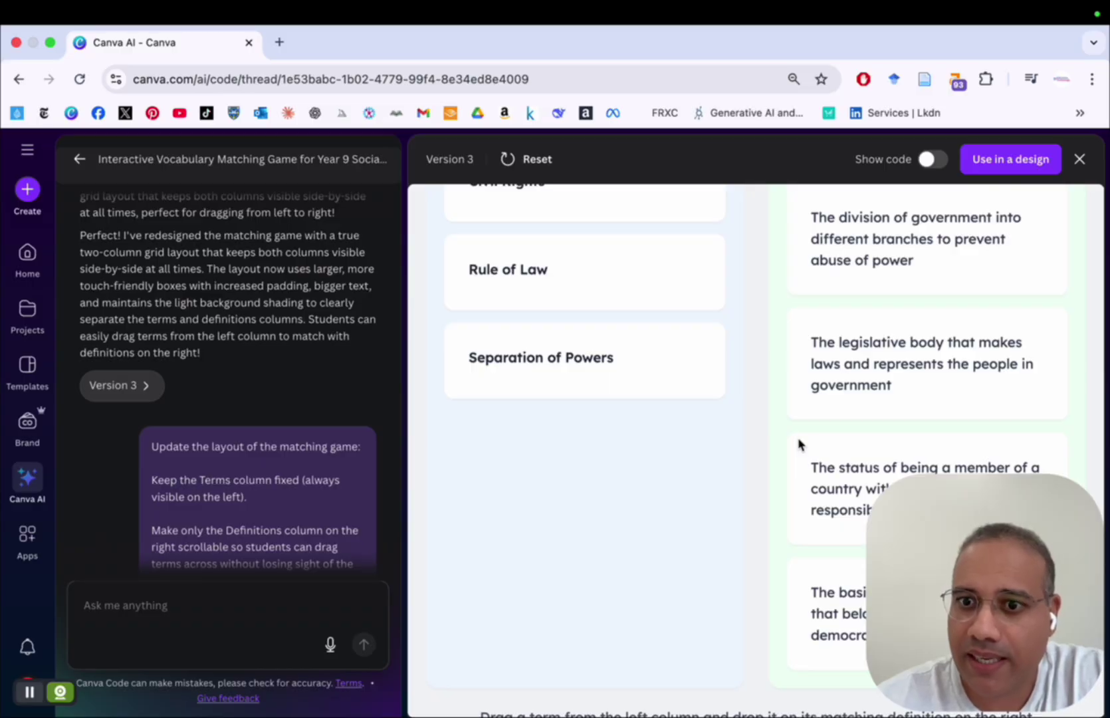
scroll(800, 444, down, 1)
scroll(800, 444, up, 12)
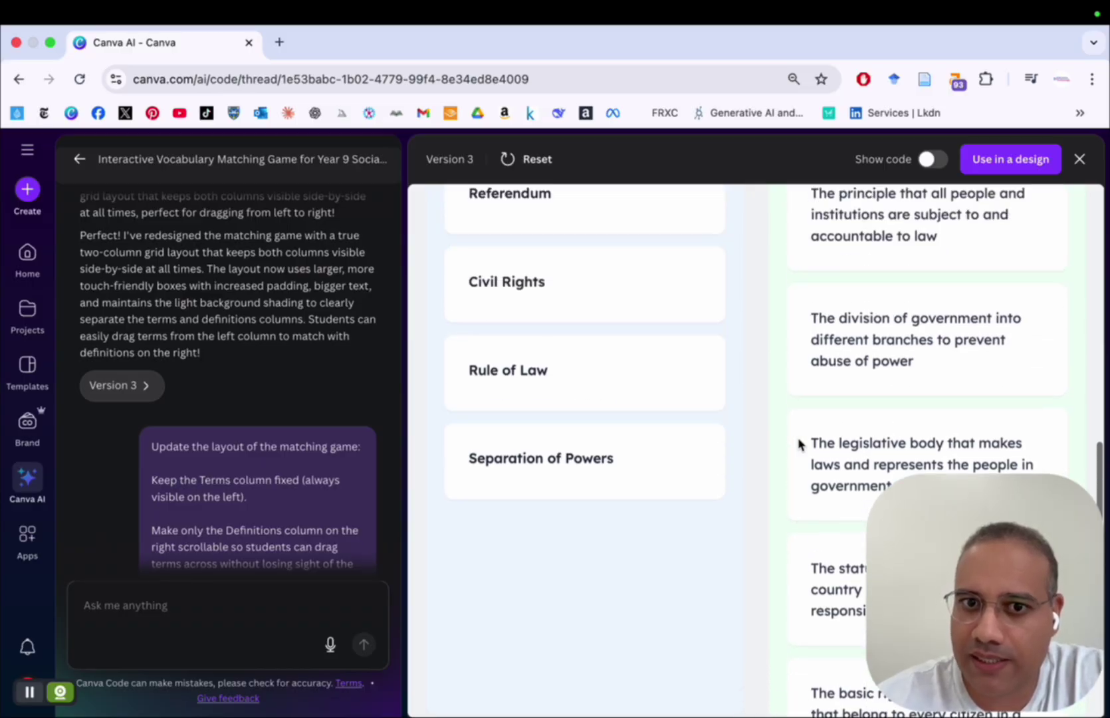
scroll(800, 444, up, 3)
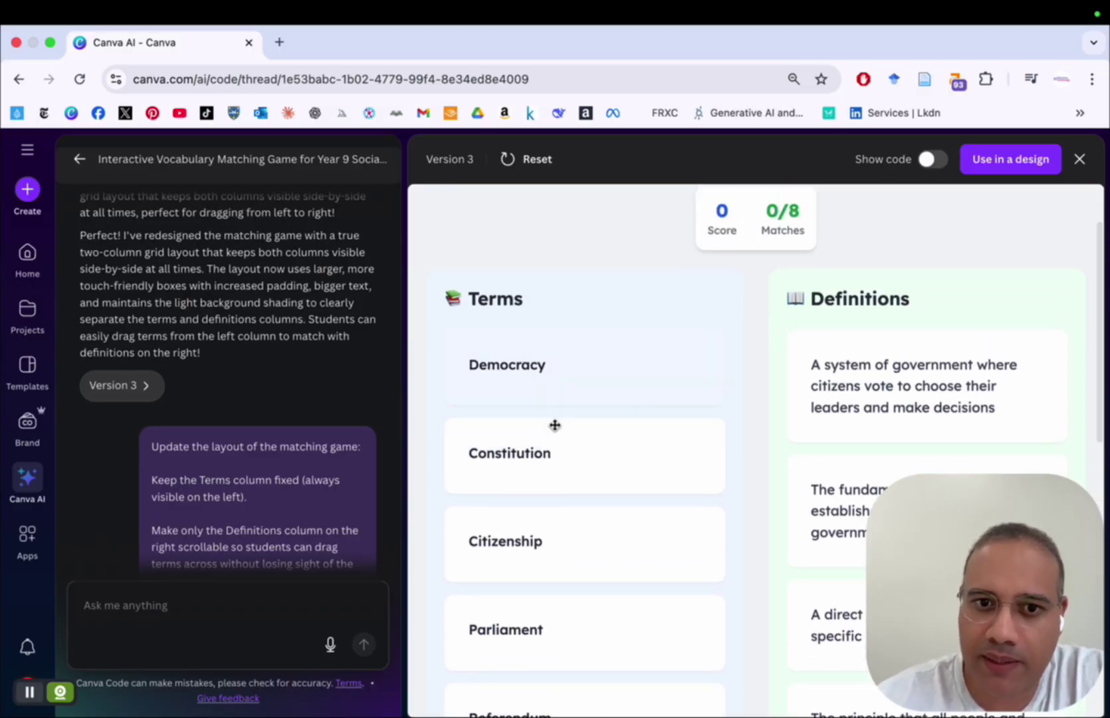
scroll(547, 503, down, 1)
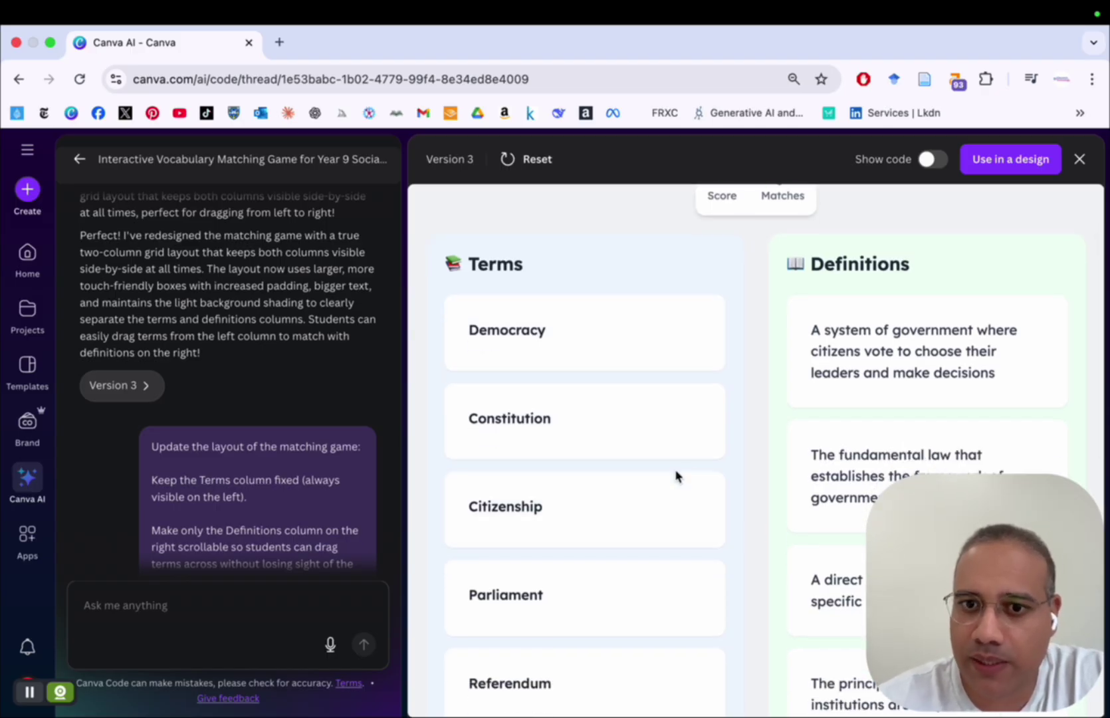
scroll(783, 462, down, 1)
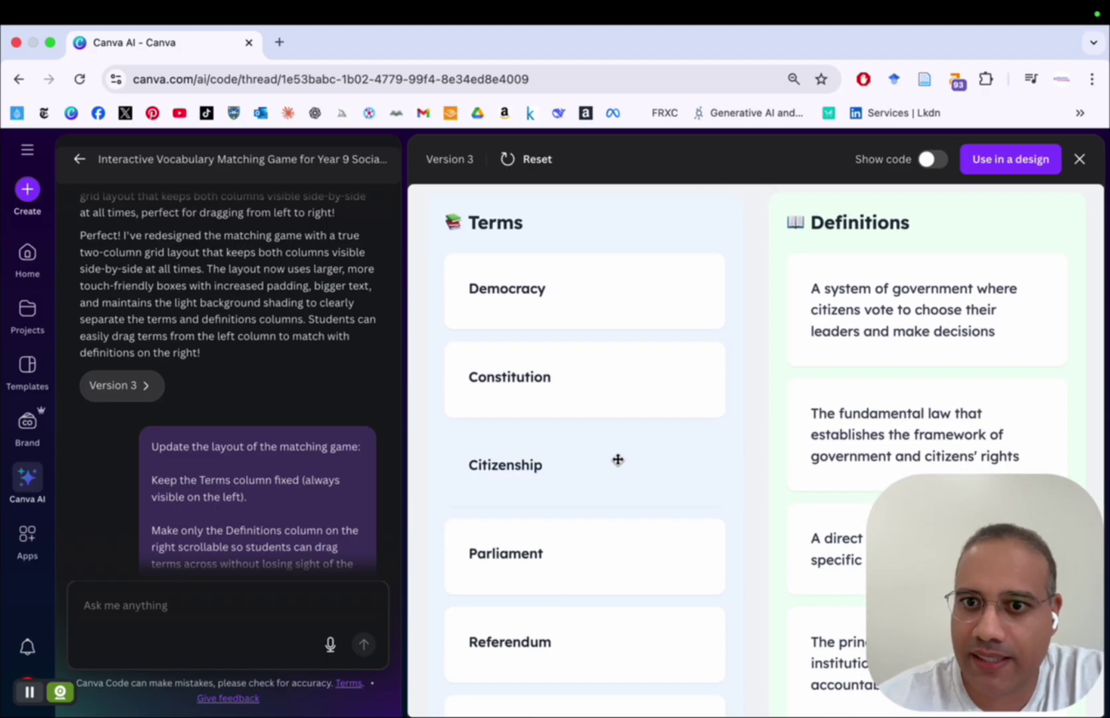
scroll(822, 410, down, 1)
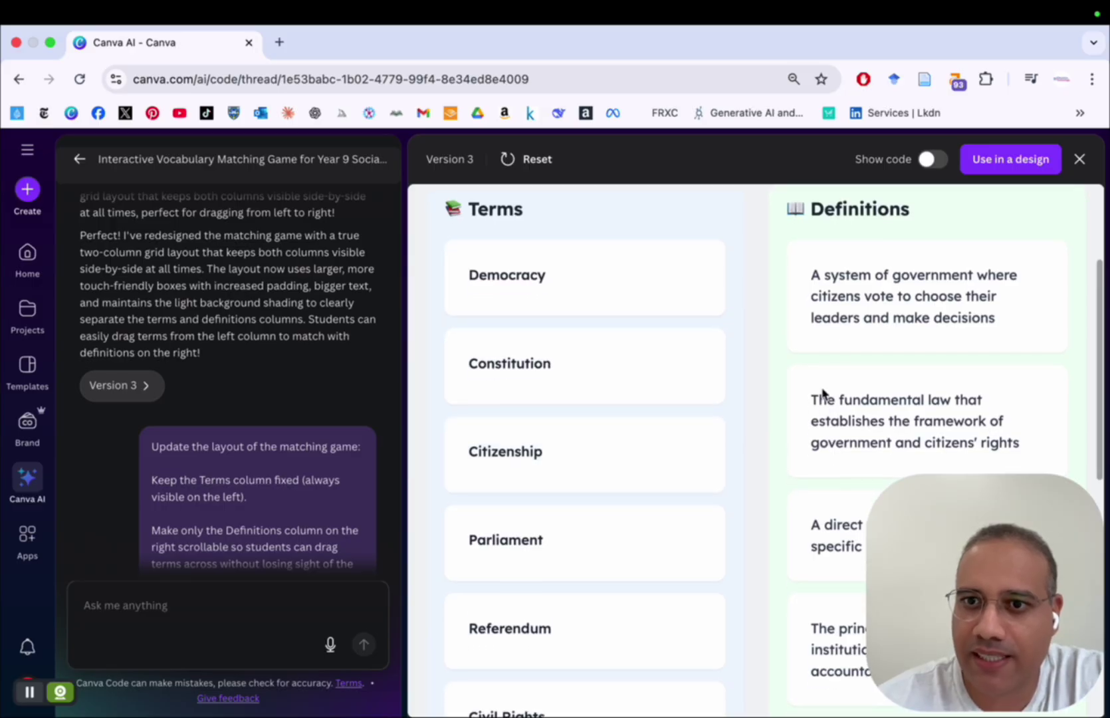
scroll(836, 393, down, 2)
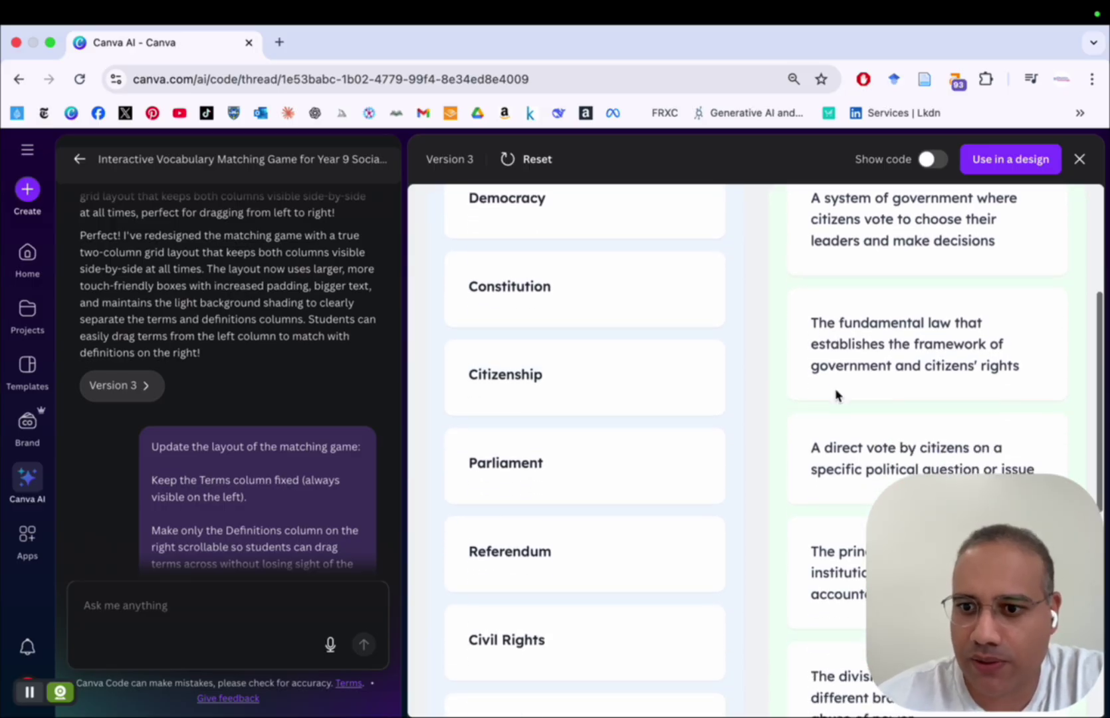
- Scroll the chat to the reply offering Version 4 with a fixed Terms column
scroll(836, 394, up, 1)
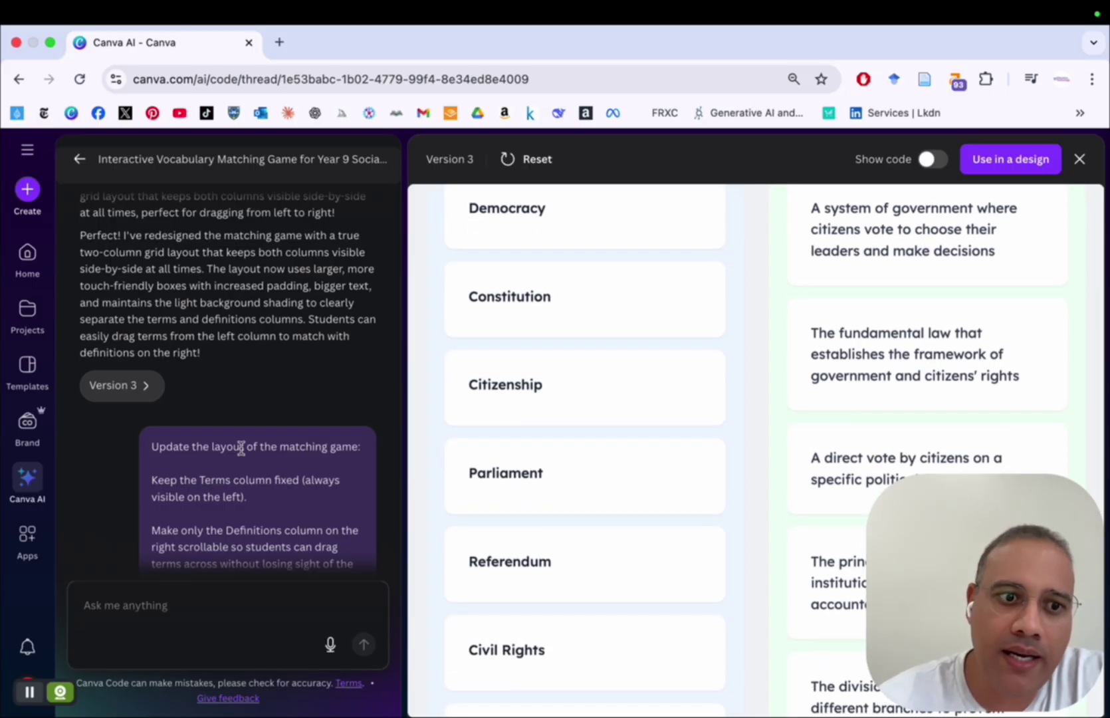
scroll(241, 446, down, 4)
scroll(240, 447, down, 2)
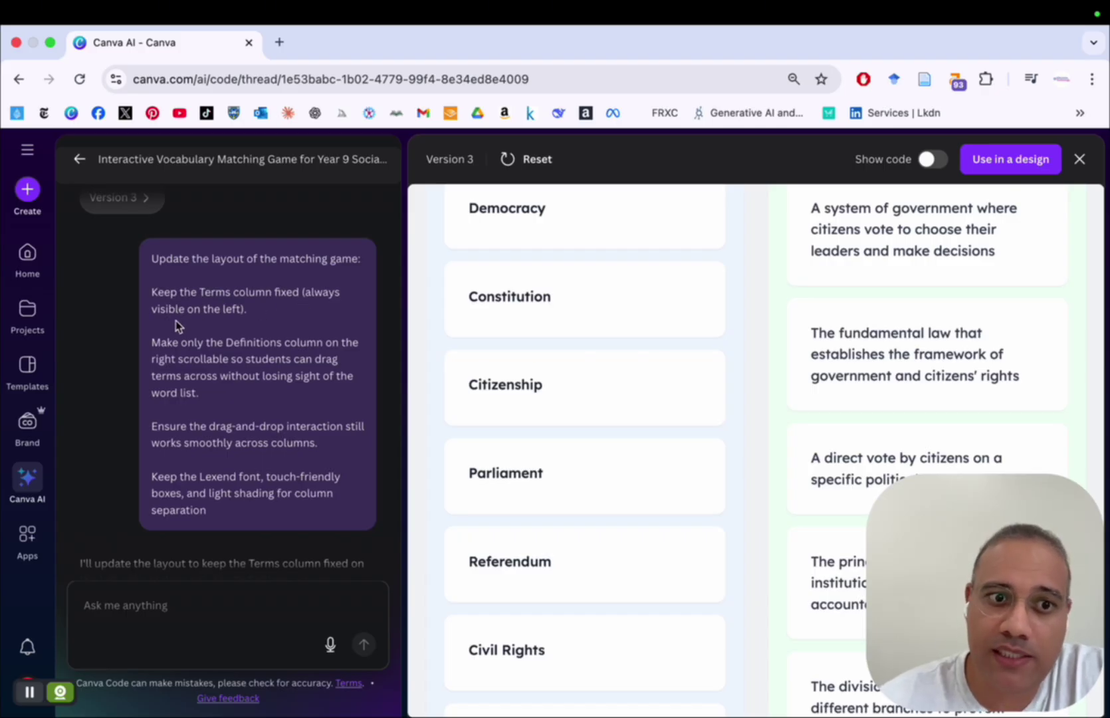
scroll(233, 335, down, 1)
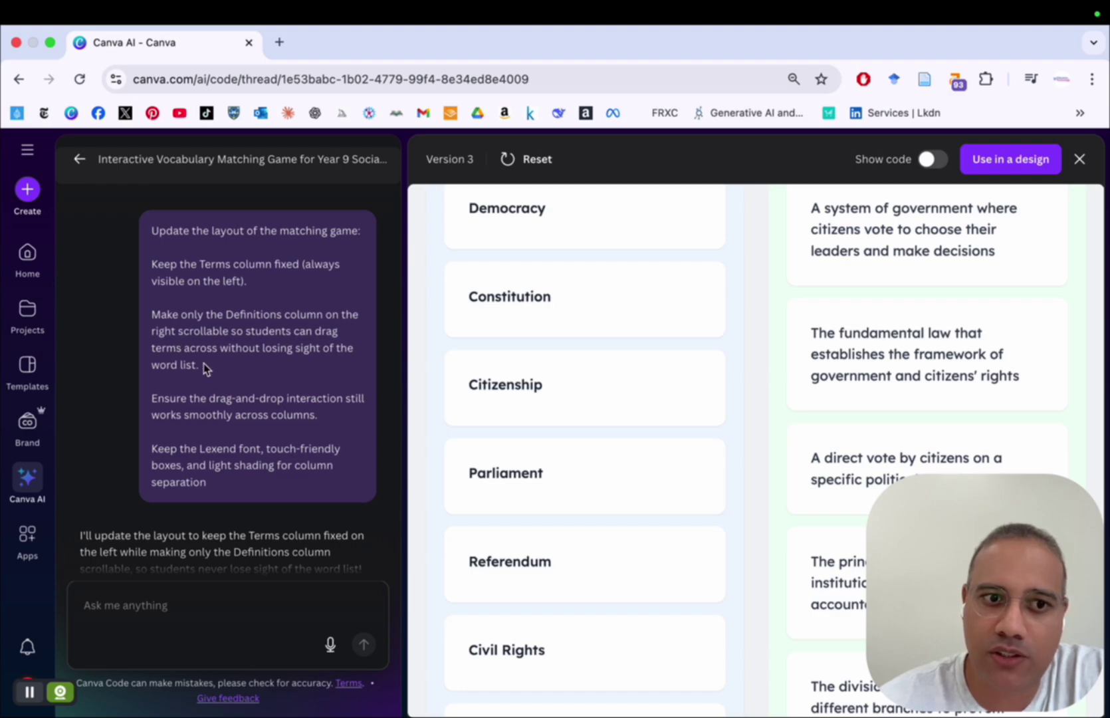
scroll(215, 370, down, 1)
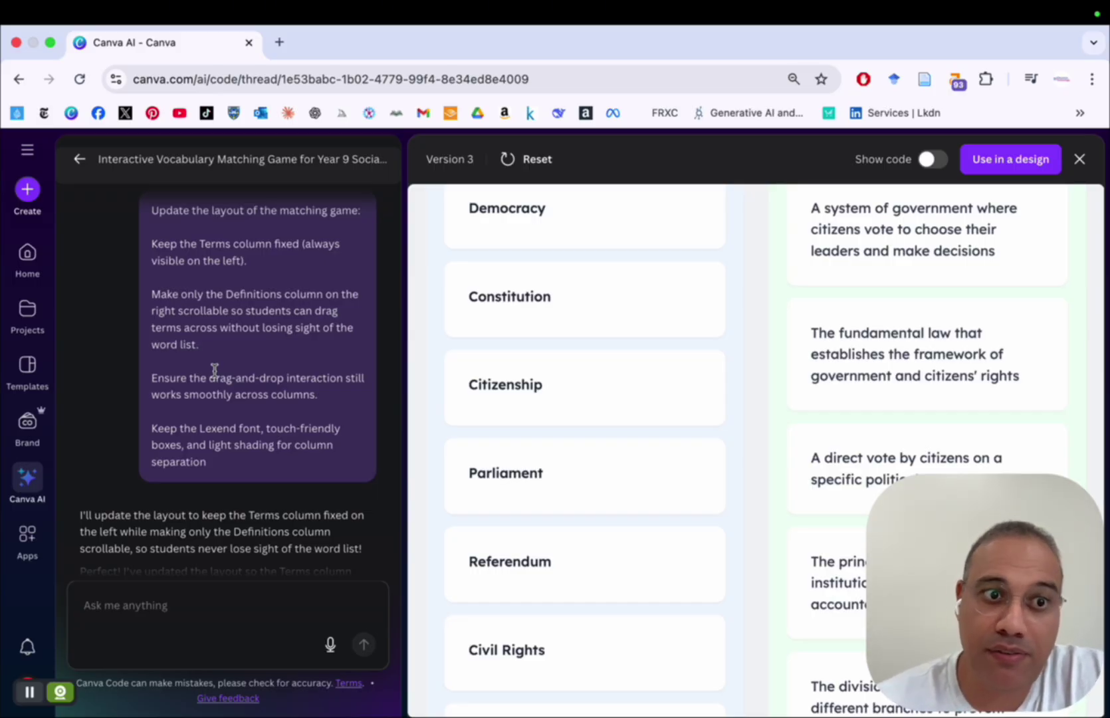
scroll(214, 370, down, 7)
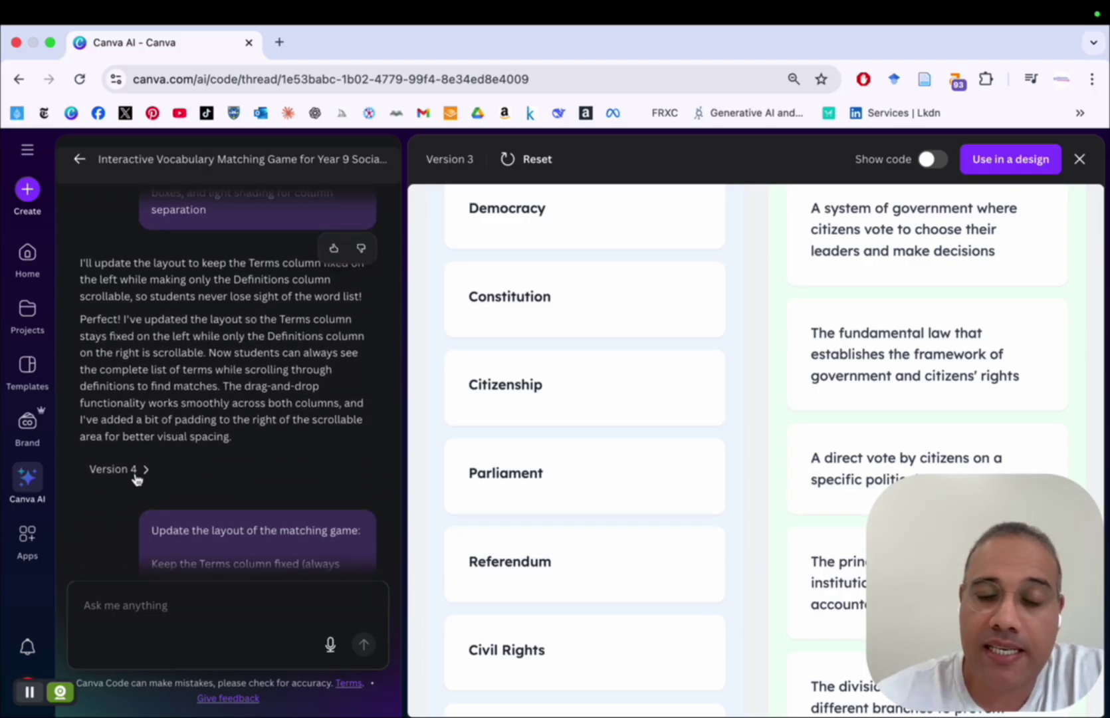
- Preview Version 4 and scroll it to check the Terms and Definitions columns
click(160, 469)
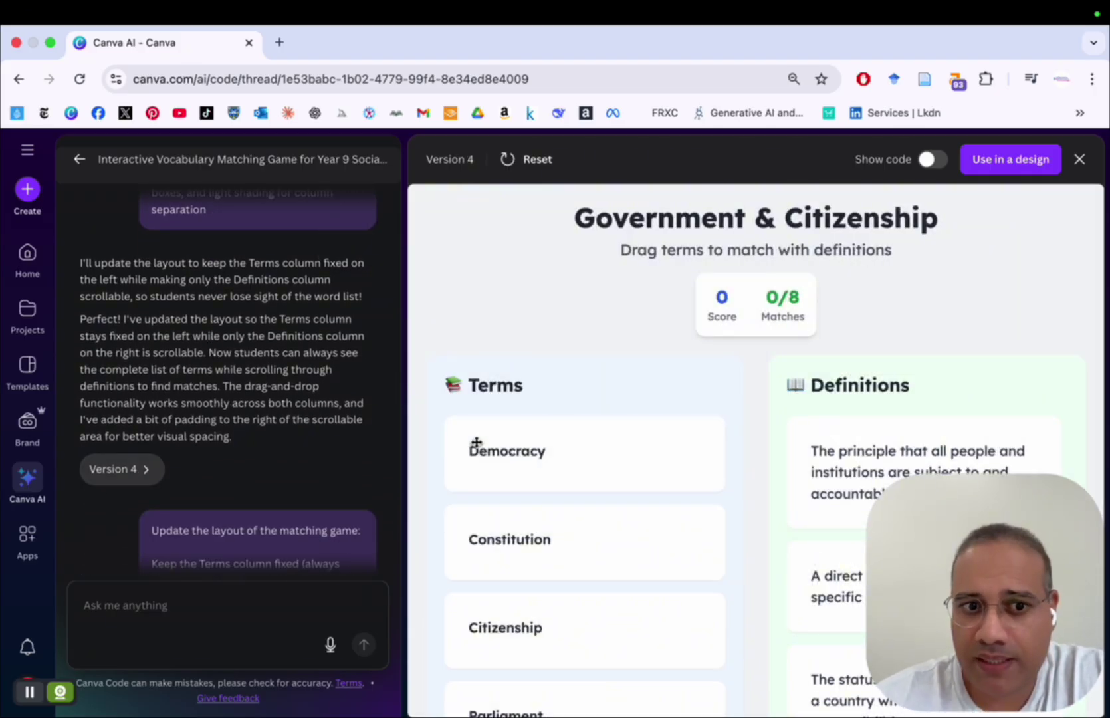
scroll(617, 428, down, 8)
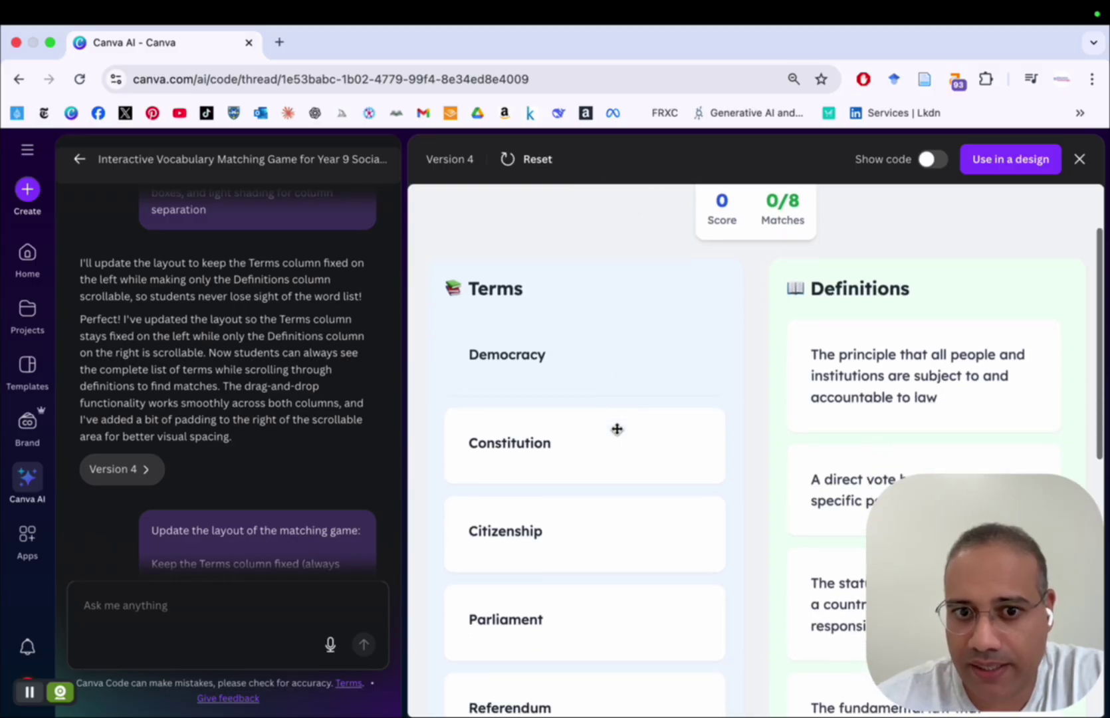
scroll(617, 428, down, 12)
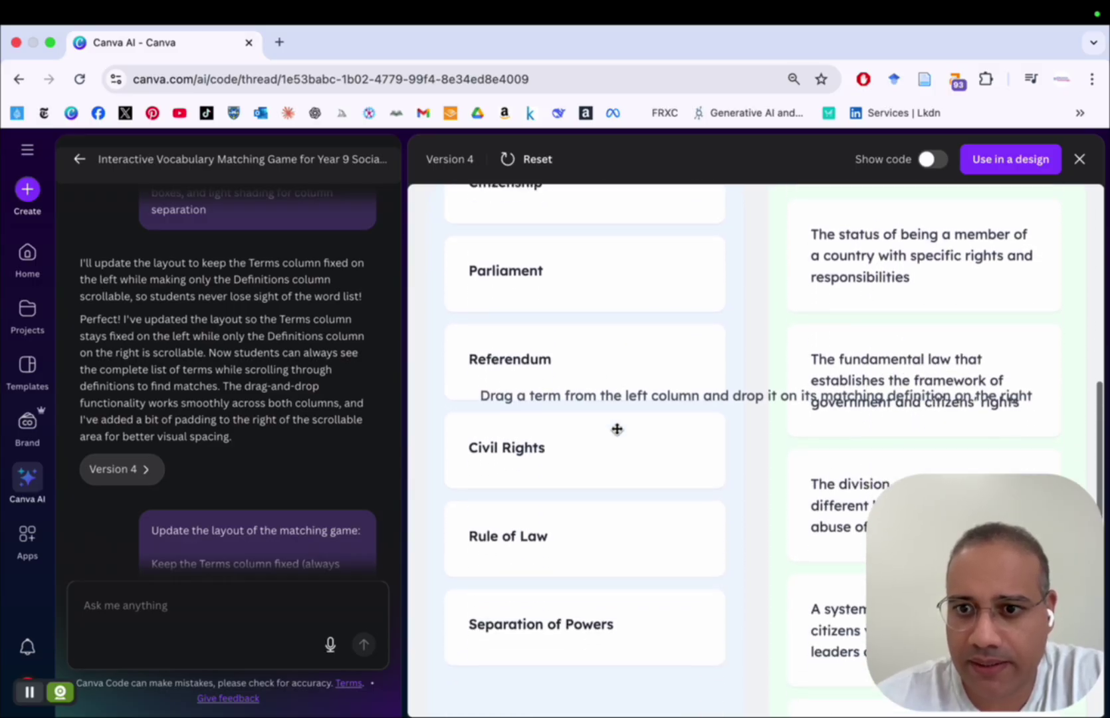
scroll(617, 429, up, 16)
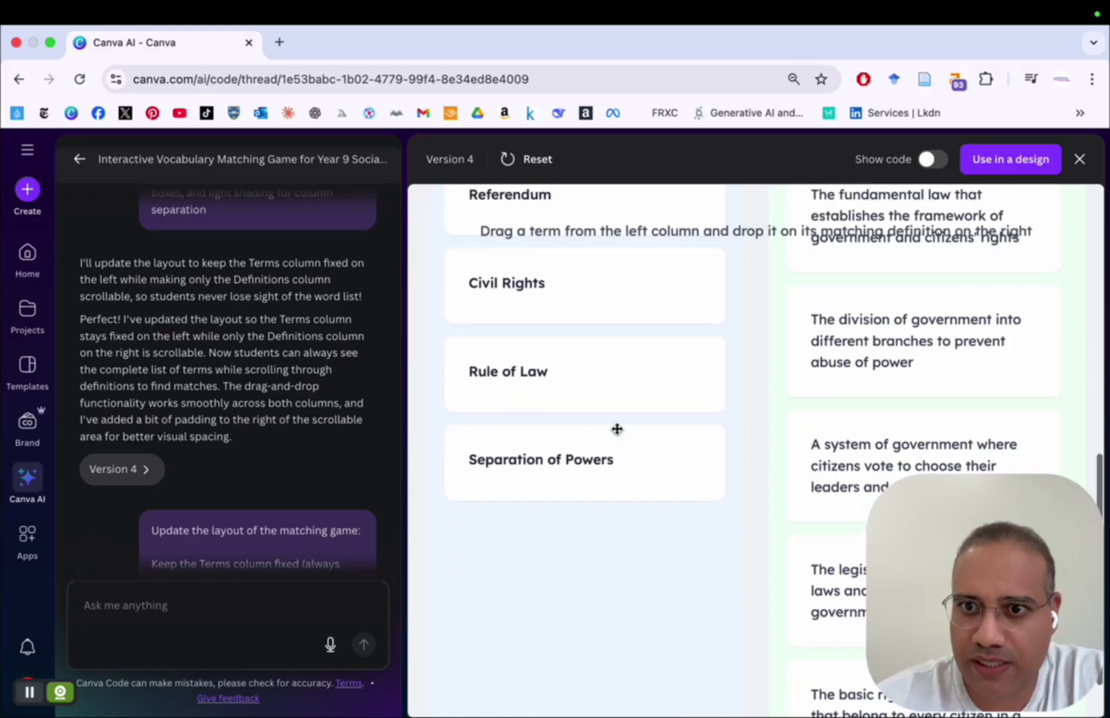
scroll(617, 428, up, 3)
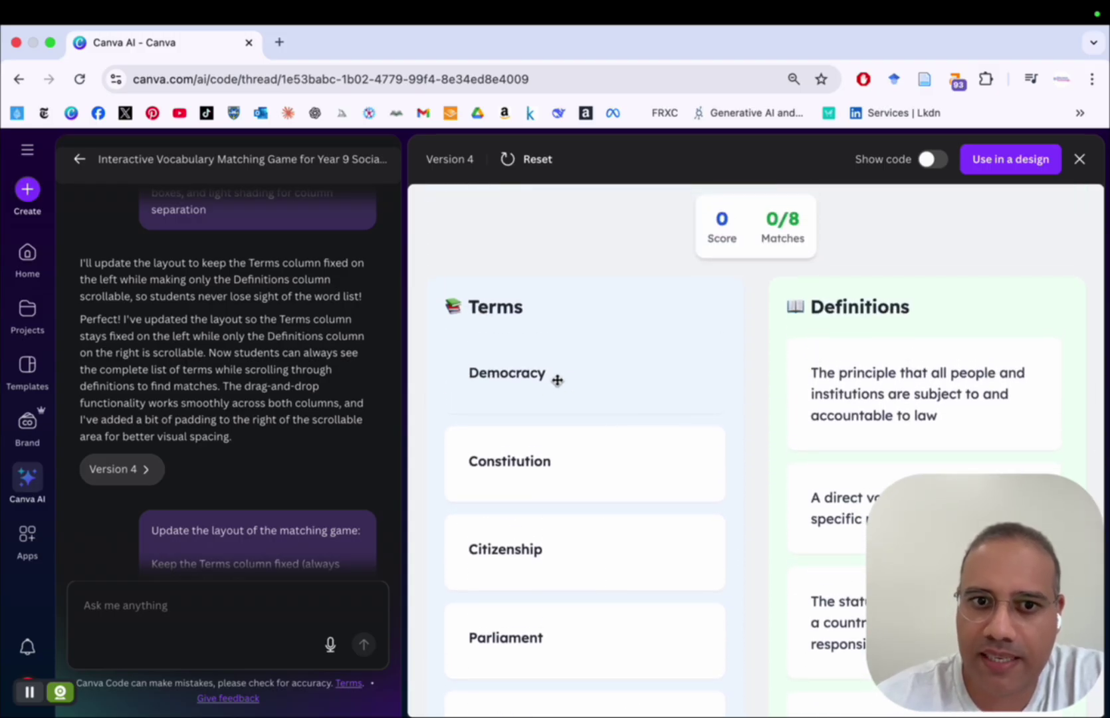
scroll(561, 424, down, 6)
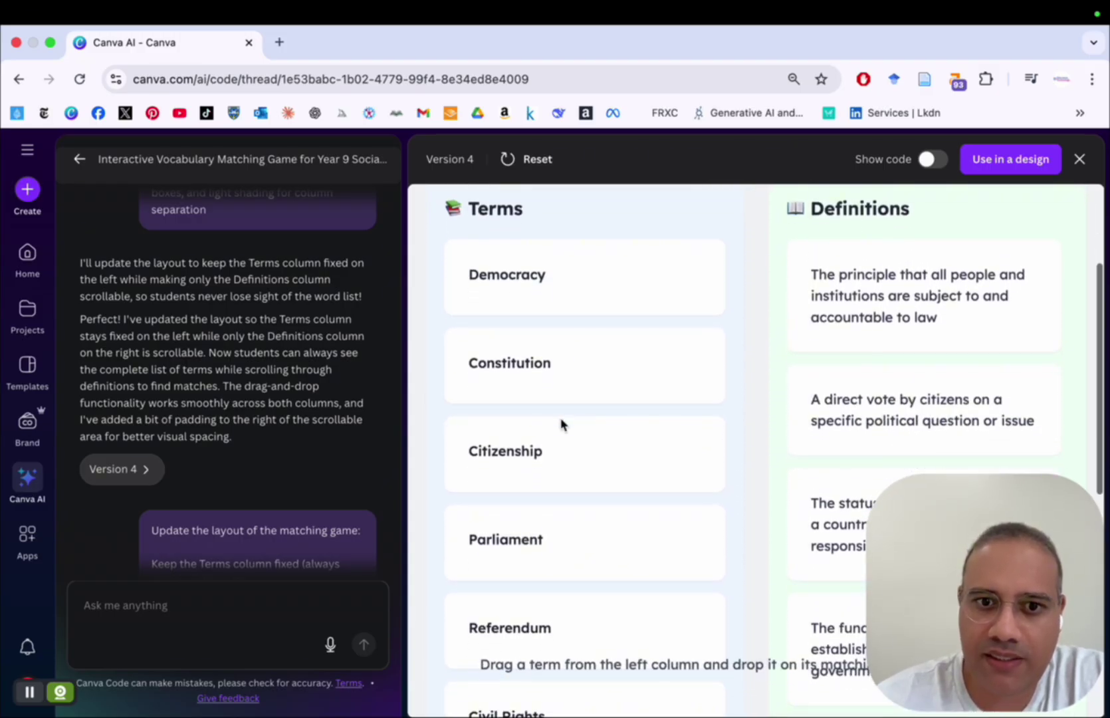
scroll(560, 423, down, 10)
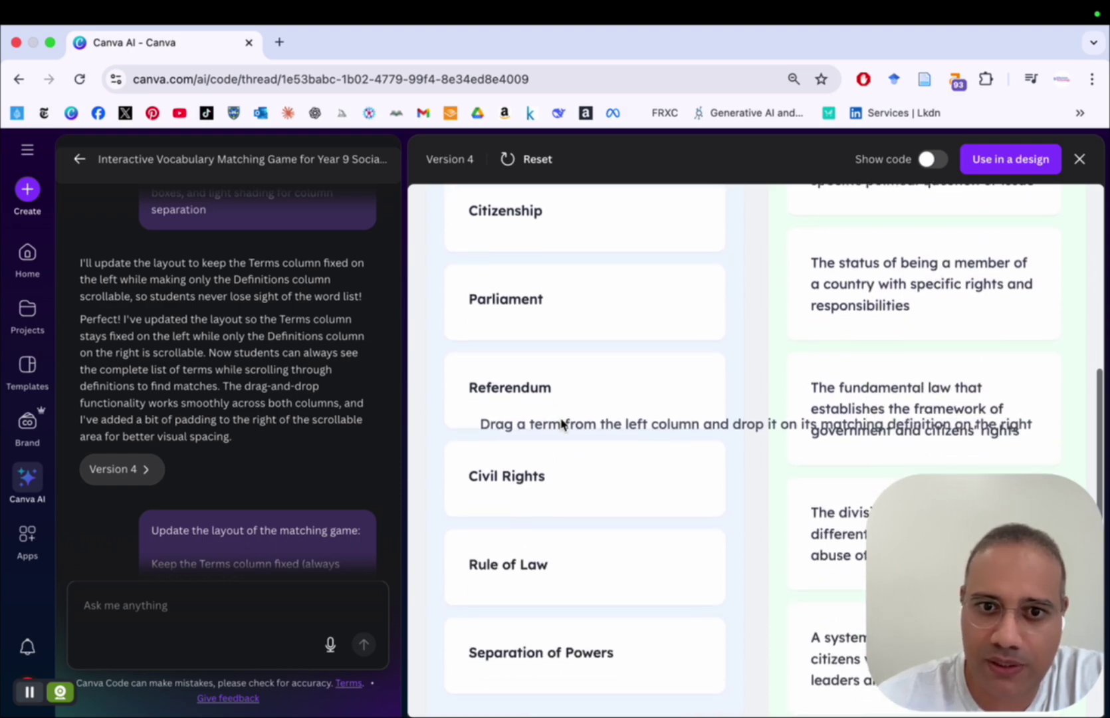
scroll(292, 416, down, 6)
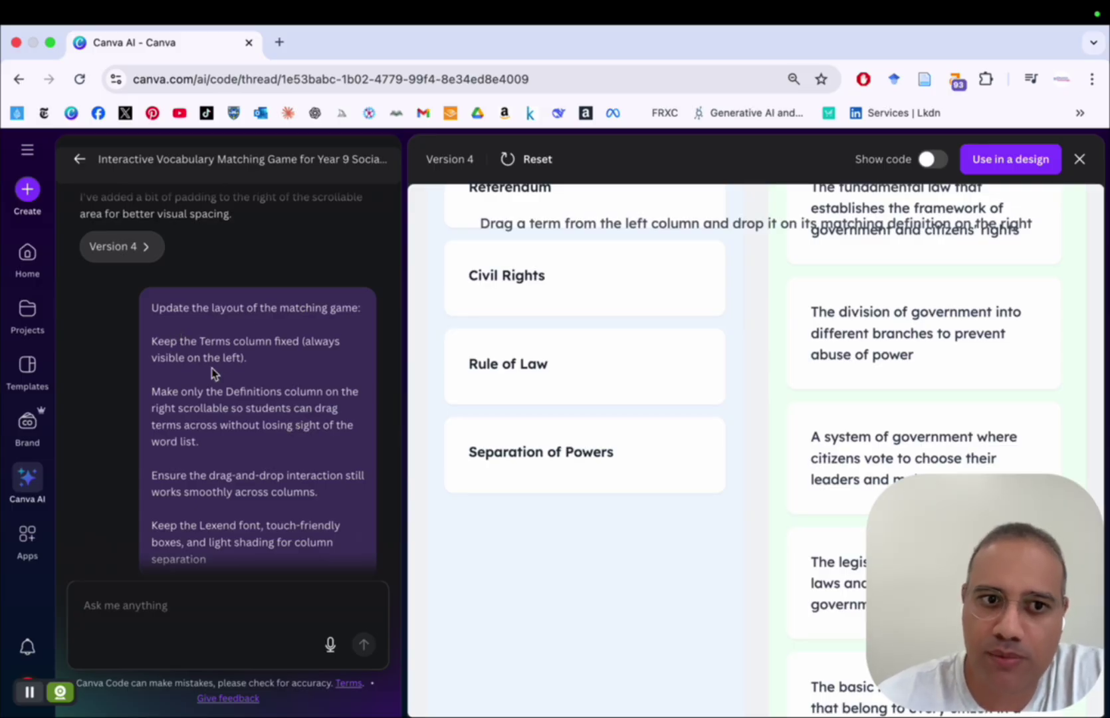
- Load Version 5 into the preview, then scroll to the Version 6 frozen-pane reply
scroll(300, 336, down, 10)
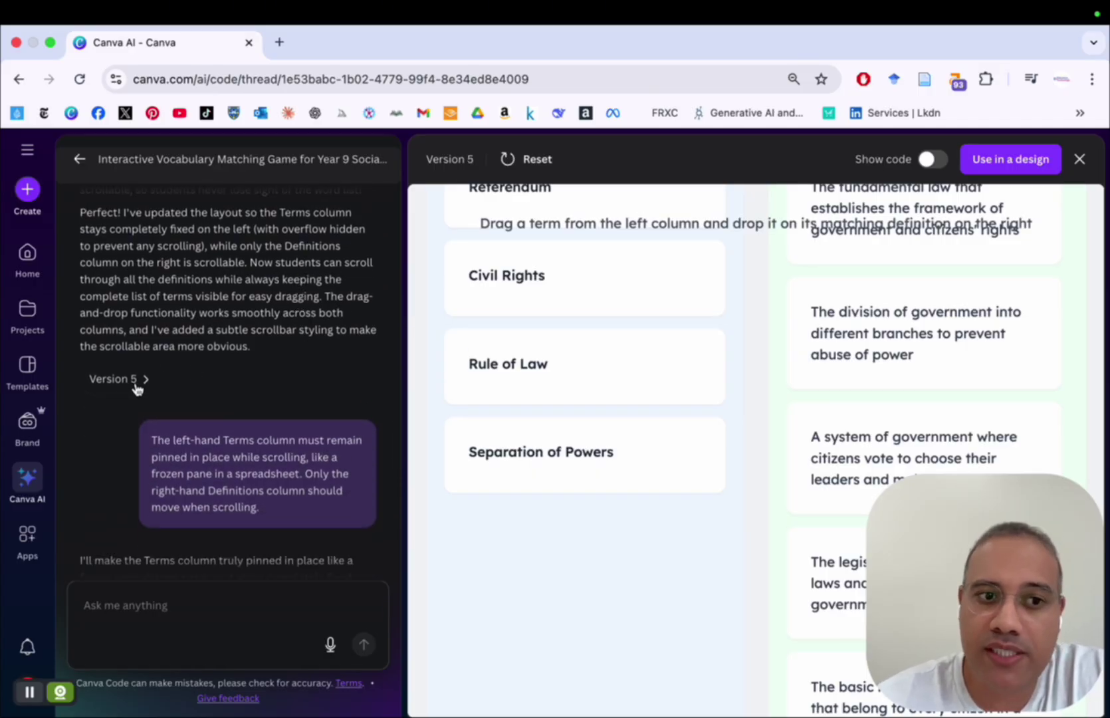
click(136, 389)
scroll(511, 464, down, 2)
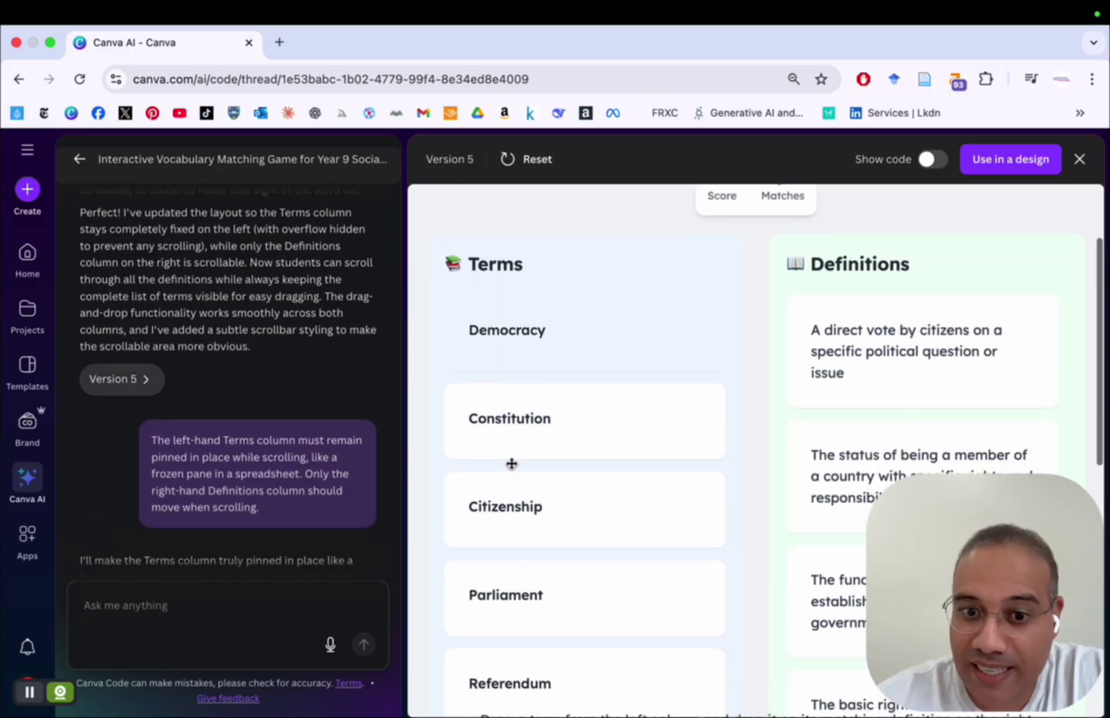
scroll(511, 464, down, 7)
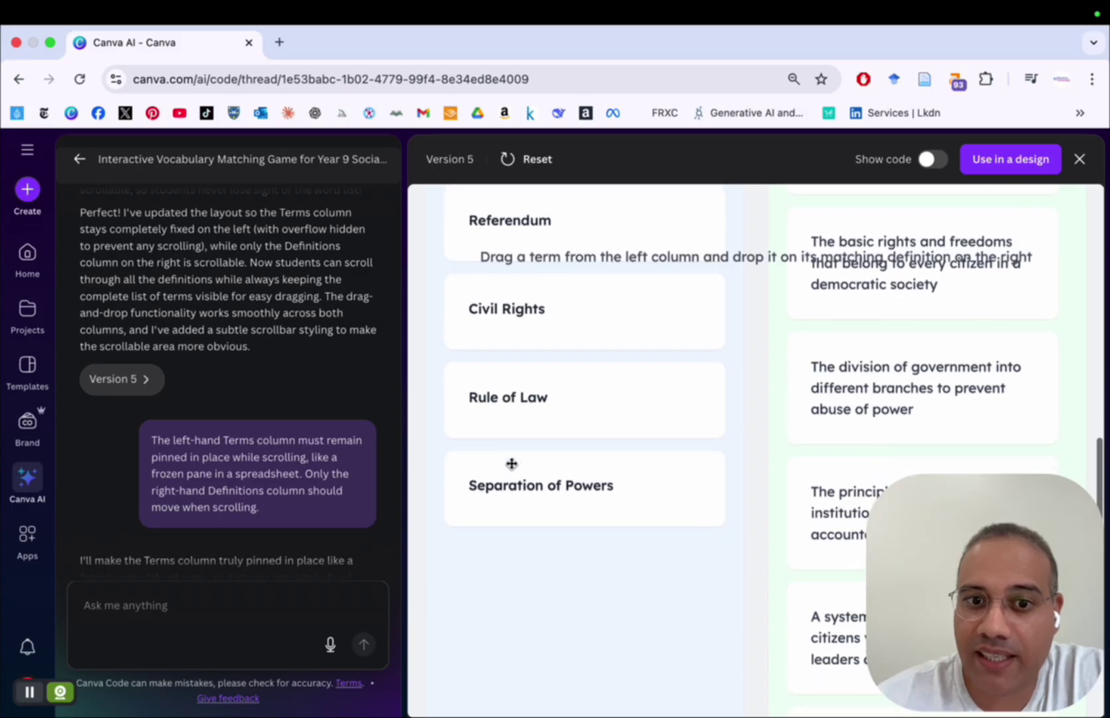
scroll(511, 464, down, 1)
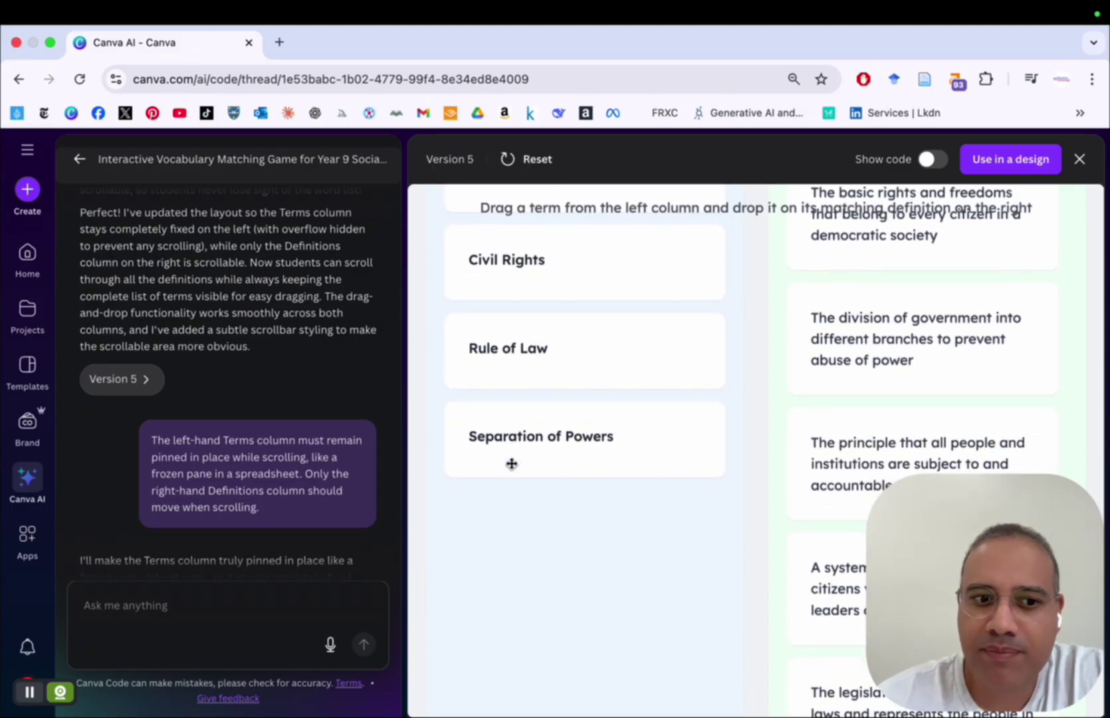
scroll(565, 413, up, 2)
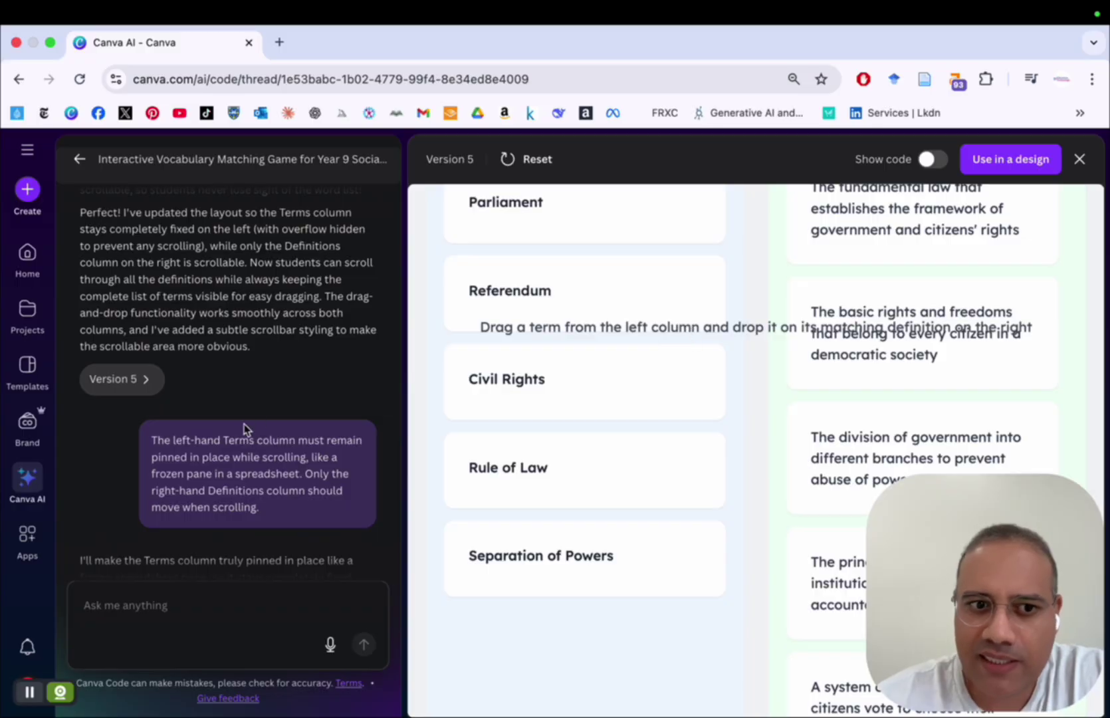
scroll(244, 429, down, 5)
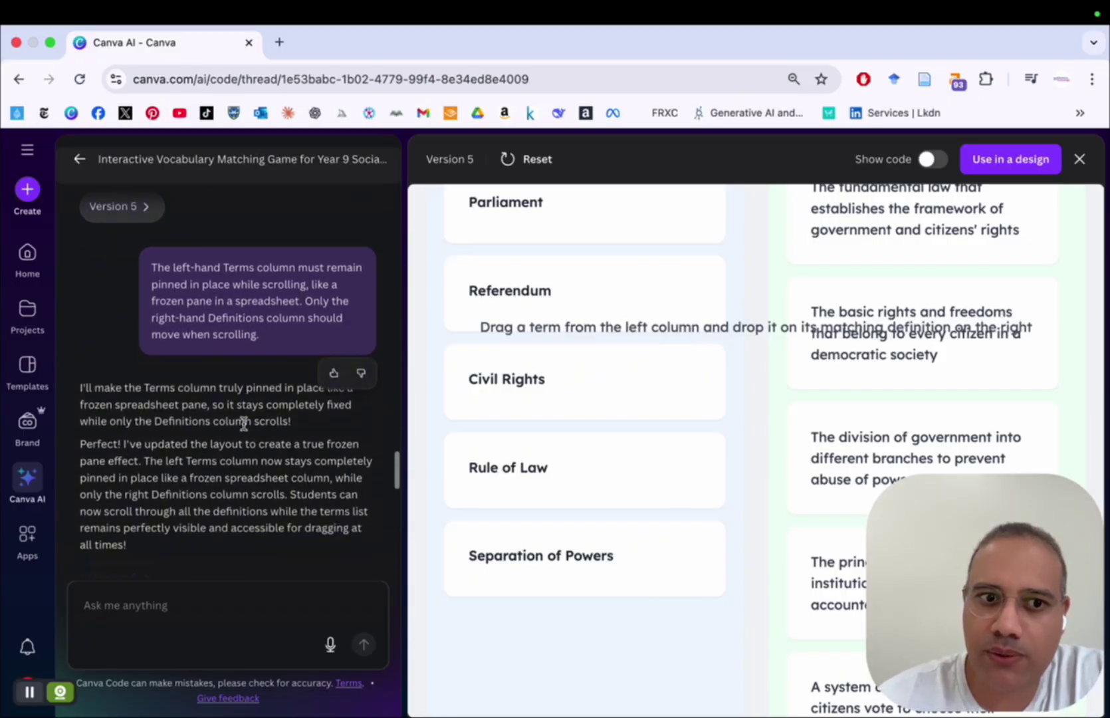
- Load Version 6 into the preview and scroll through its Terms and Definitions columns
scroll(242, 424, down, 5)
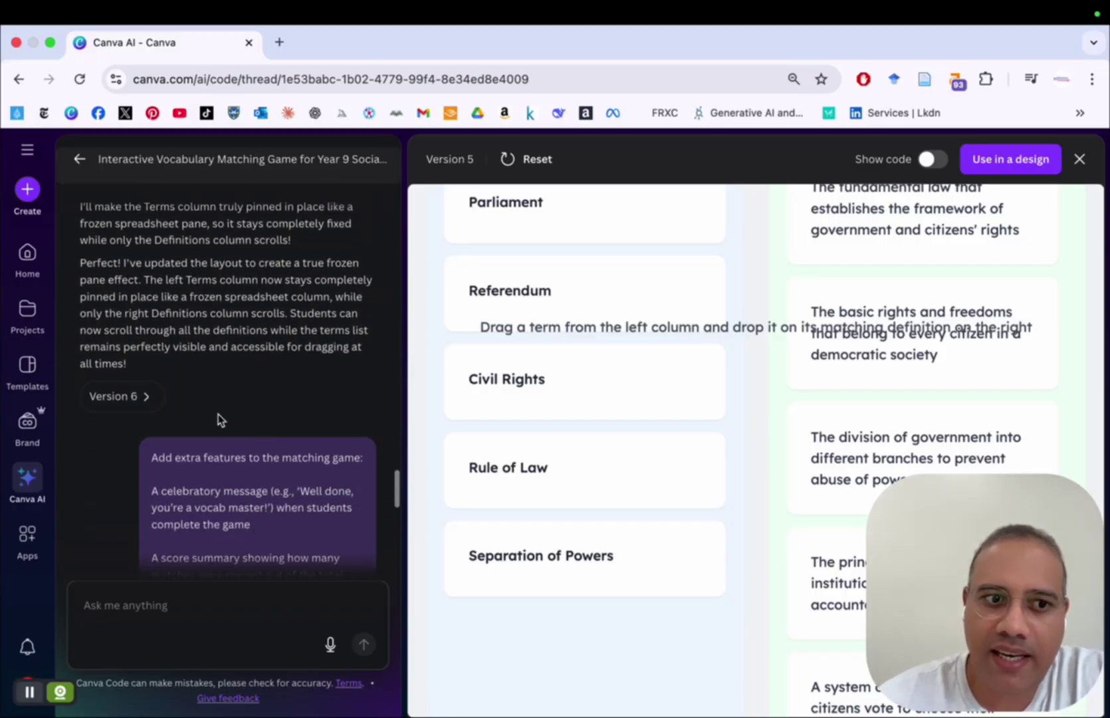
click(141, 399)
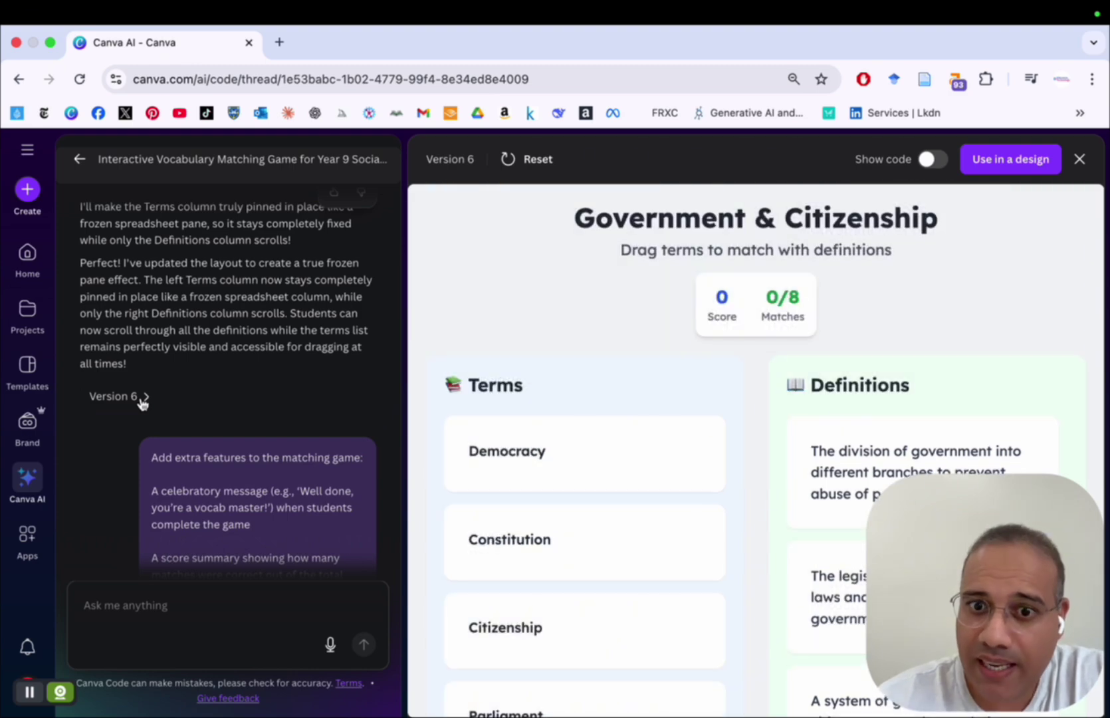
scroll(607, 437, down, 1)
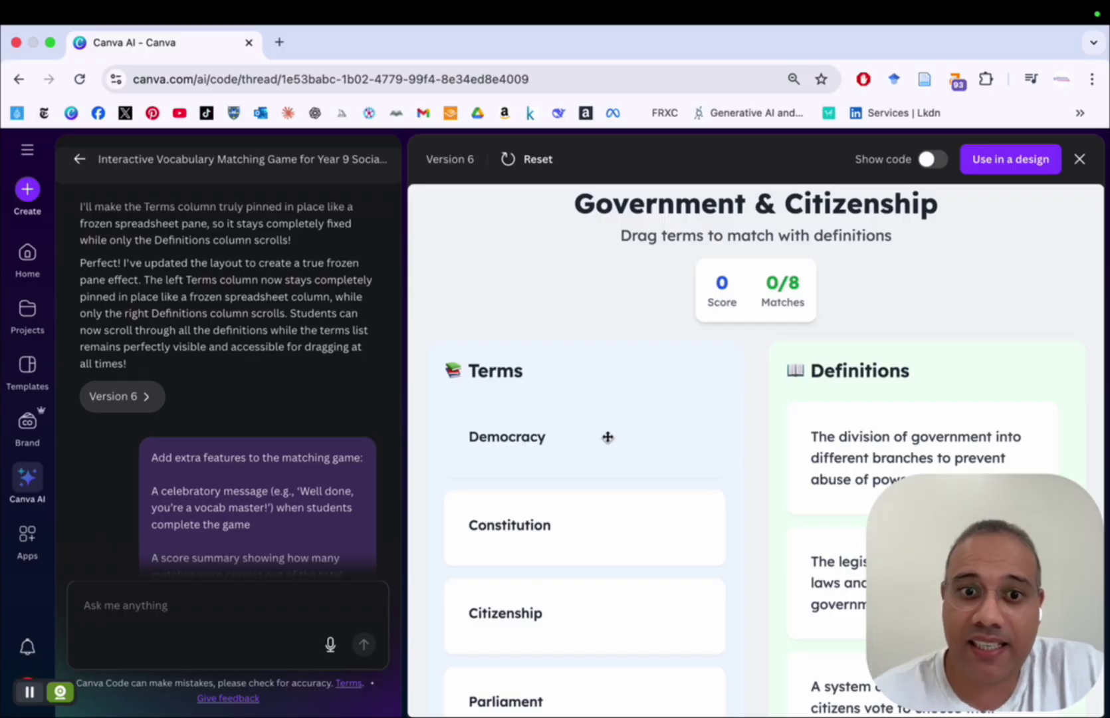
scroll(607, 437, down, 3)
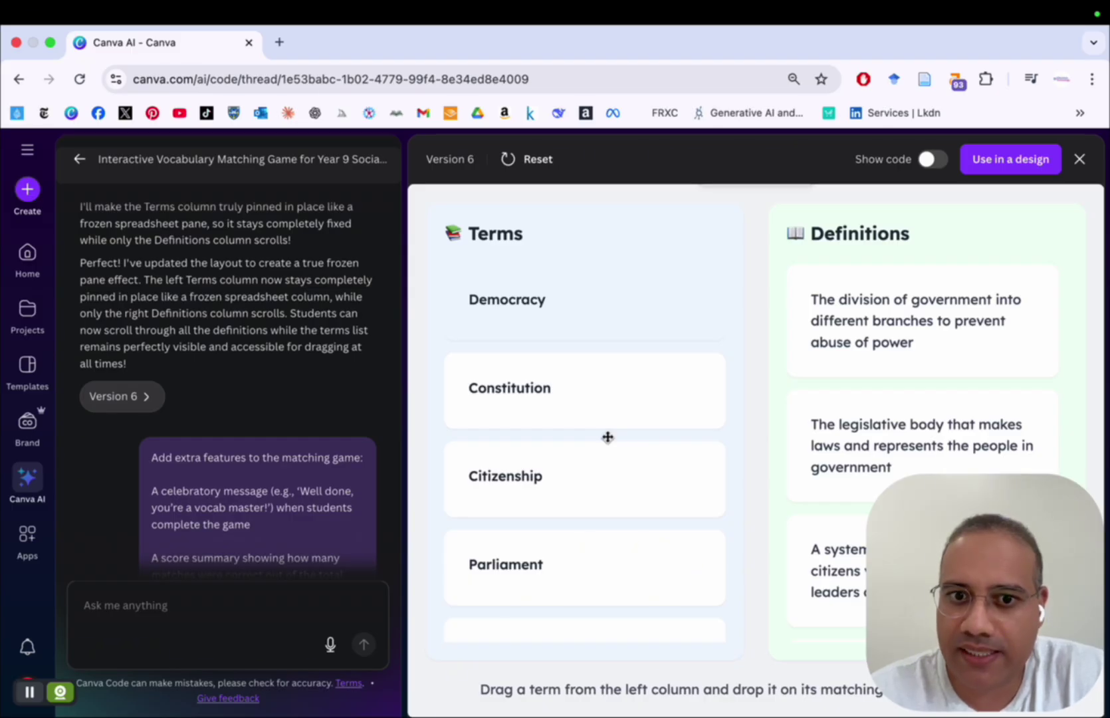
scroll(607, 437, up, 2)
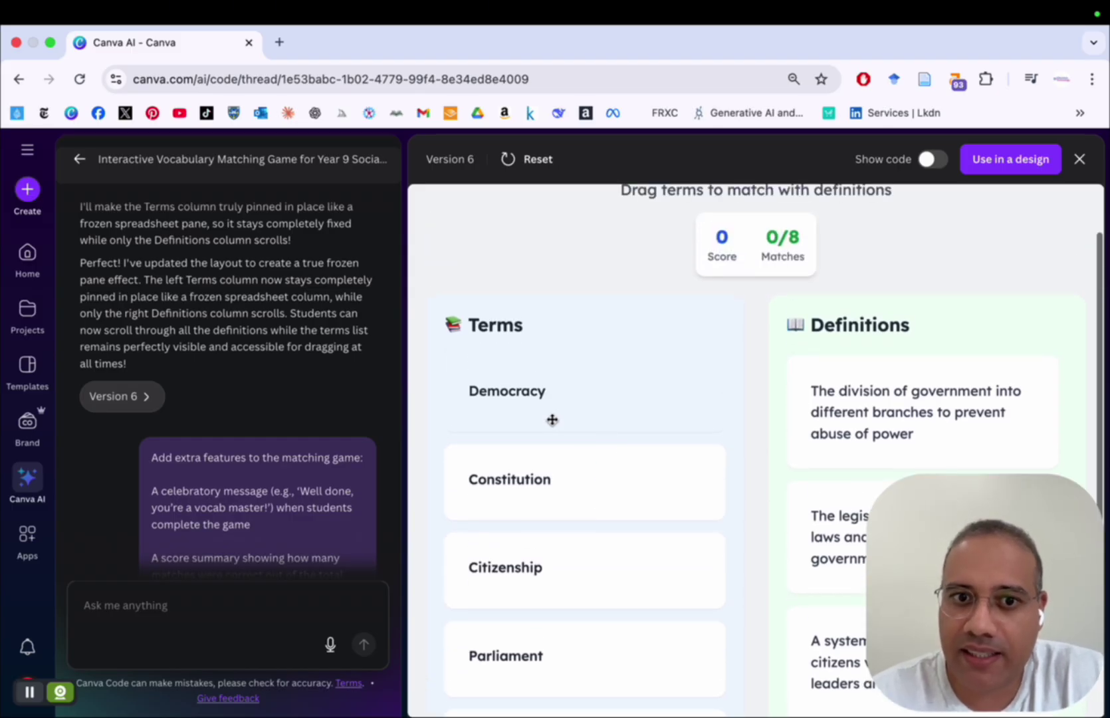
scroll(520, 465, down, 1)
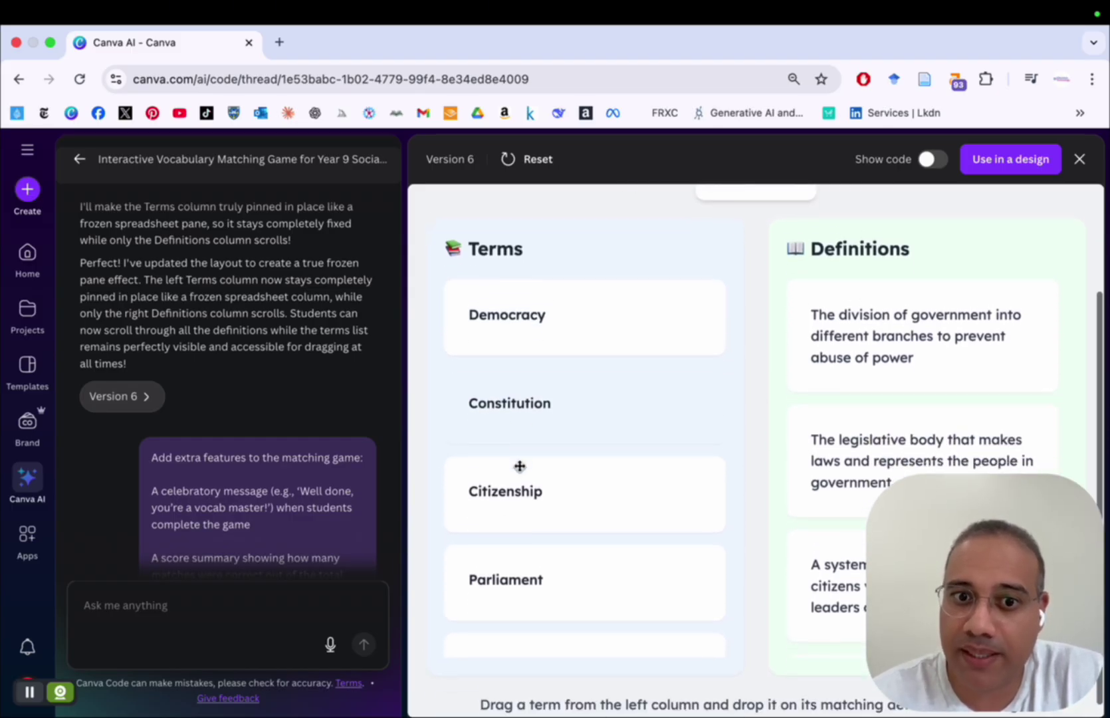
scroll(521, 466, up, 1)
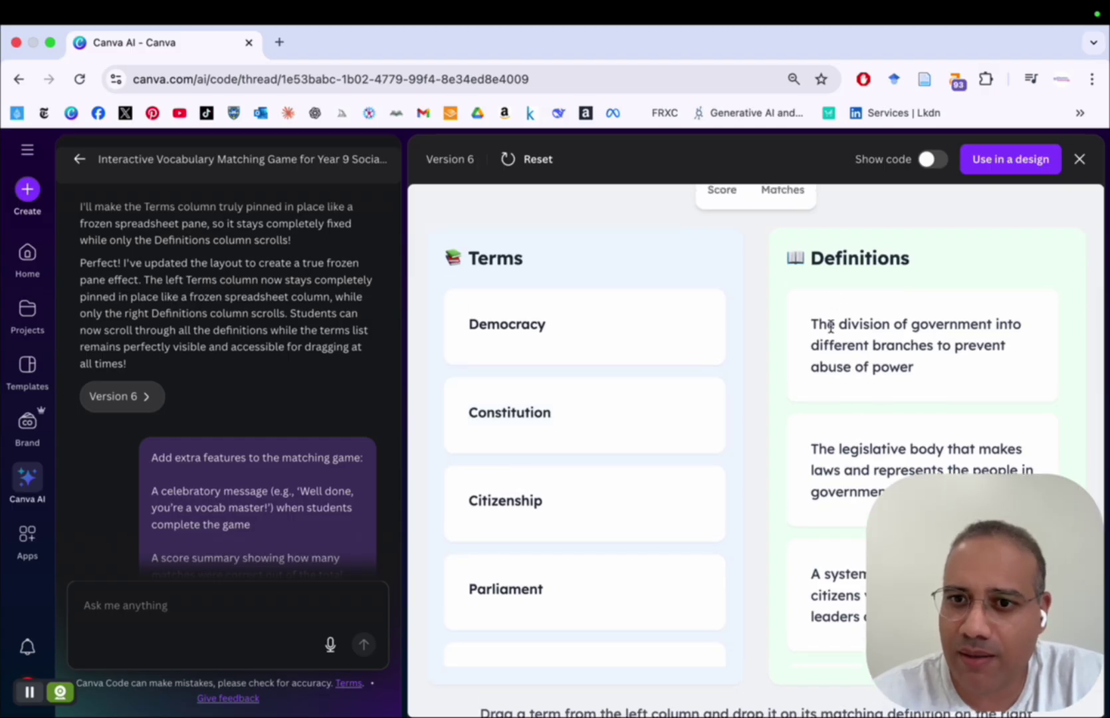
scroll(823, 439, down, 10)
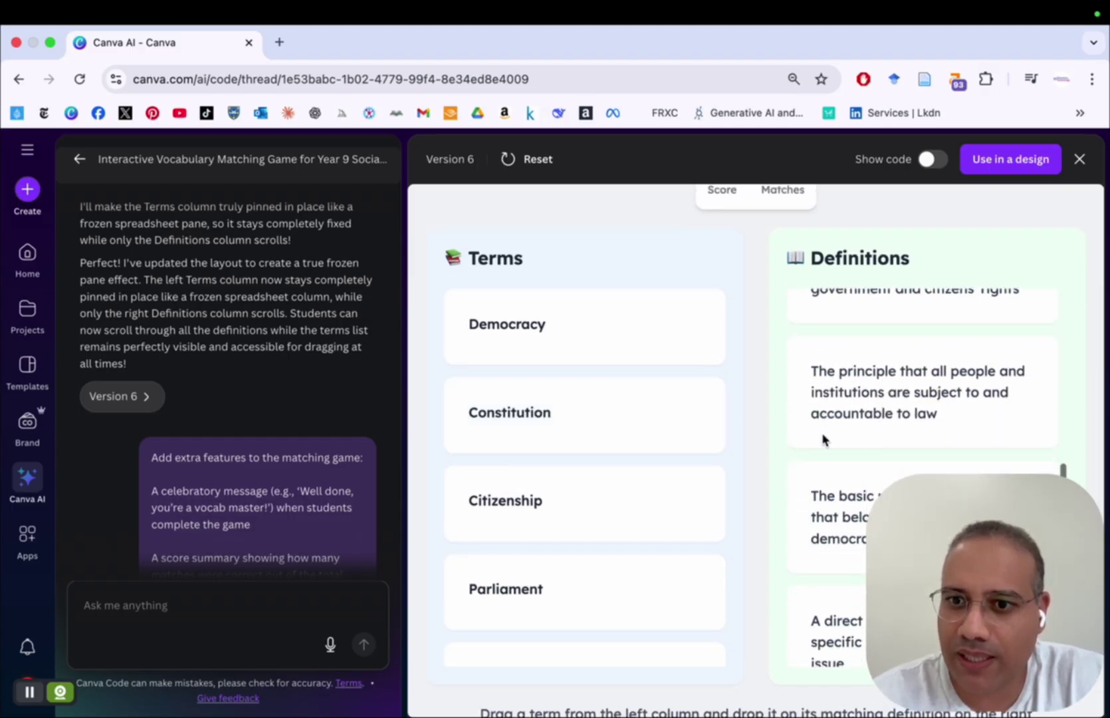
scroll(822, 438, up, 5)
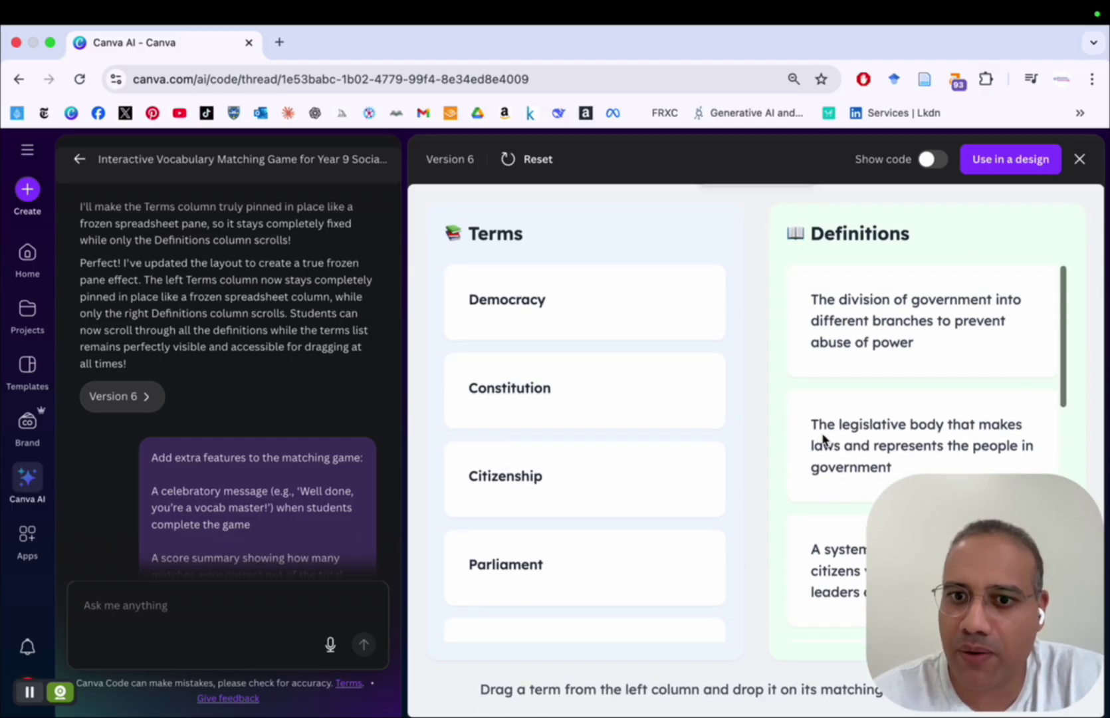
- Try dragging the Citizenship term card onto a definition
drag(722, 460, 722, 459)
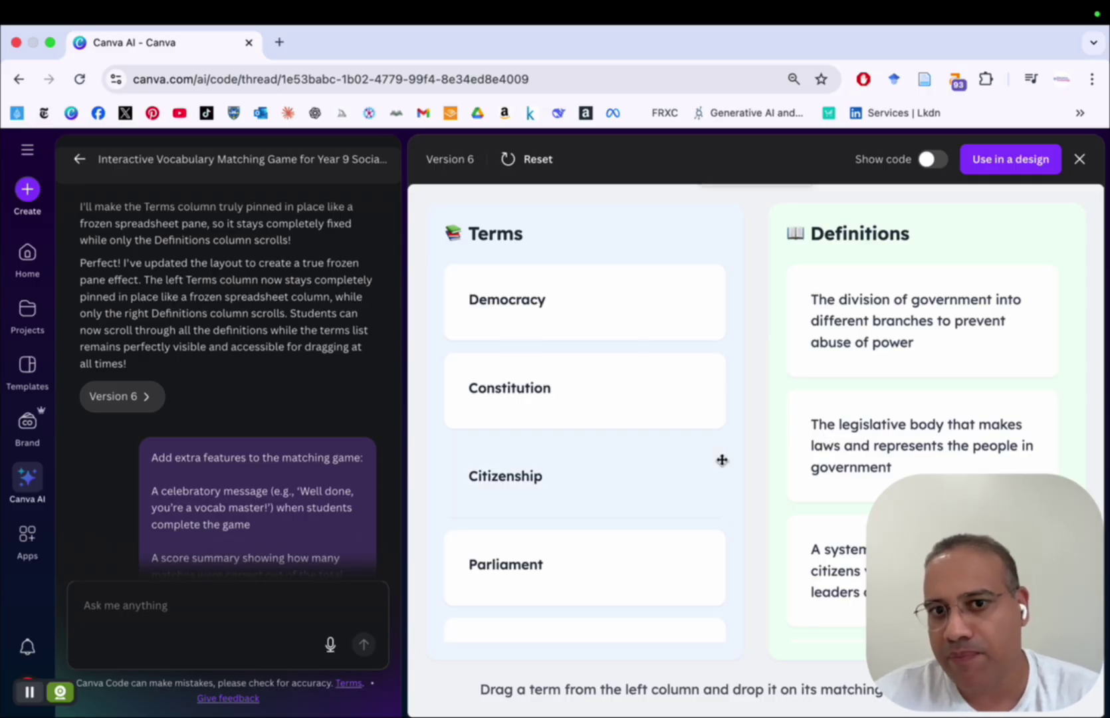
drag(721, 460, 587, 428)
scroll(334, 407, down, 1)
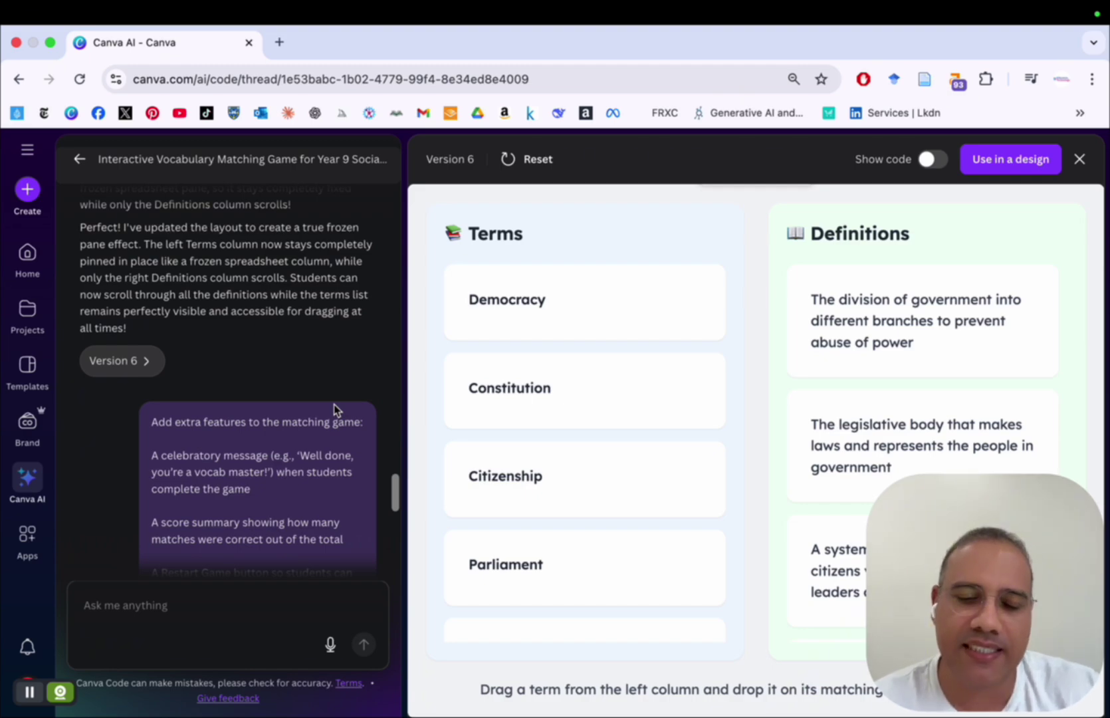
- Scroll through the Version 7 reply on celebration message, score summary, restart and certificate download
scroll(317, 374, down, 3)
scroll(317, 374, down, 1)
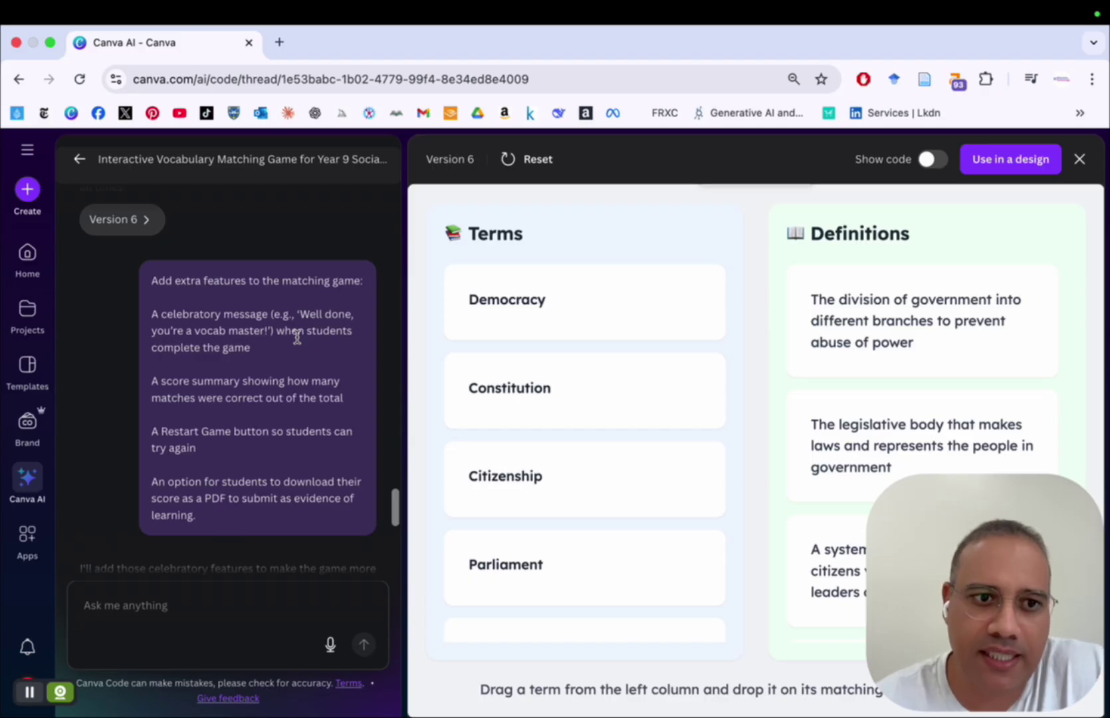
scroll(283, 346, down, 2)
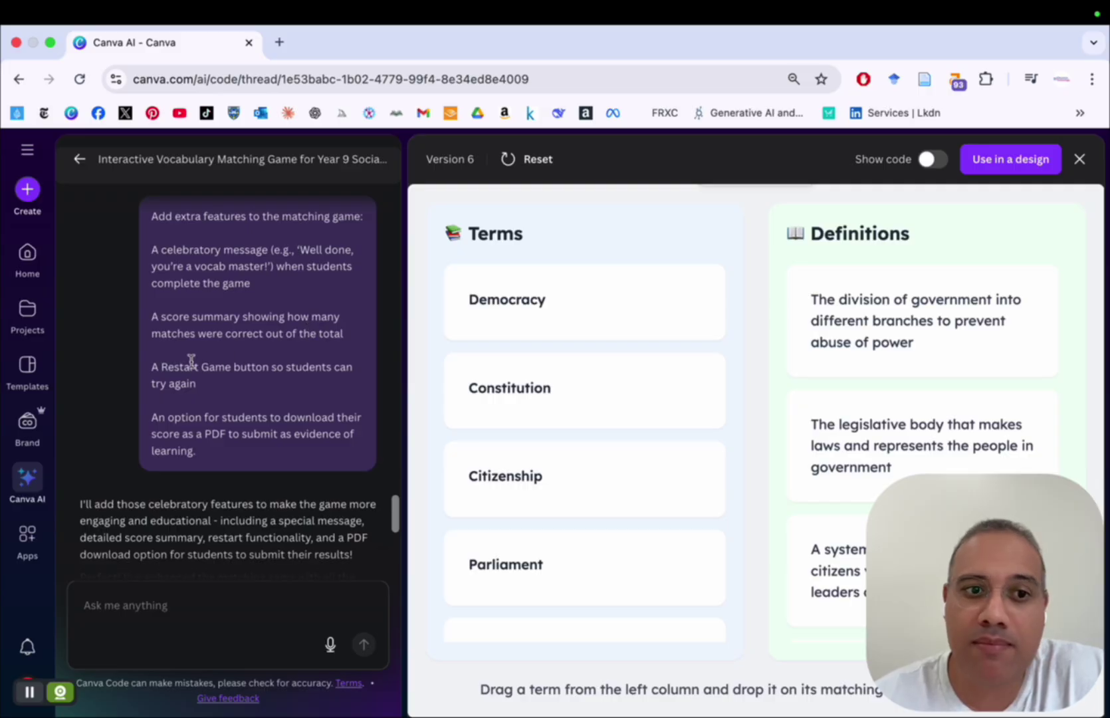
scroll(252, 367, down, 1)
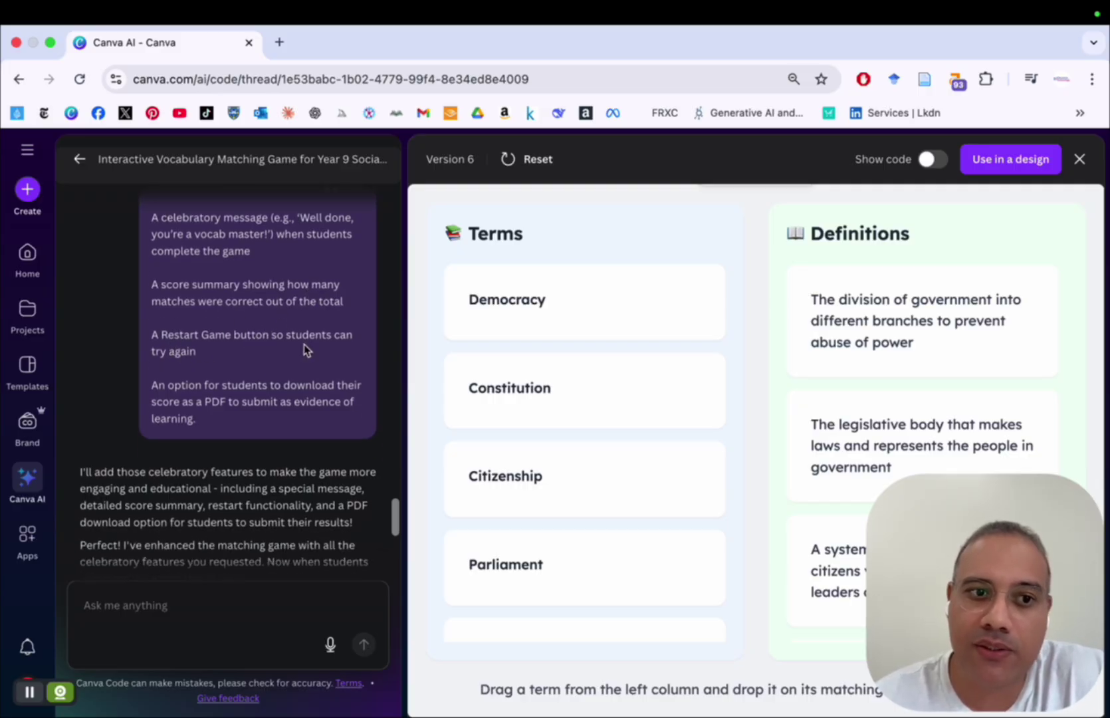
scroll(187, 358, down, 1)
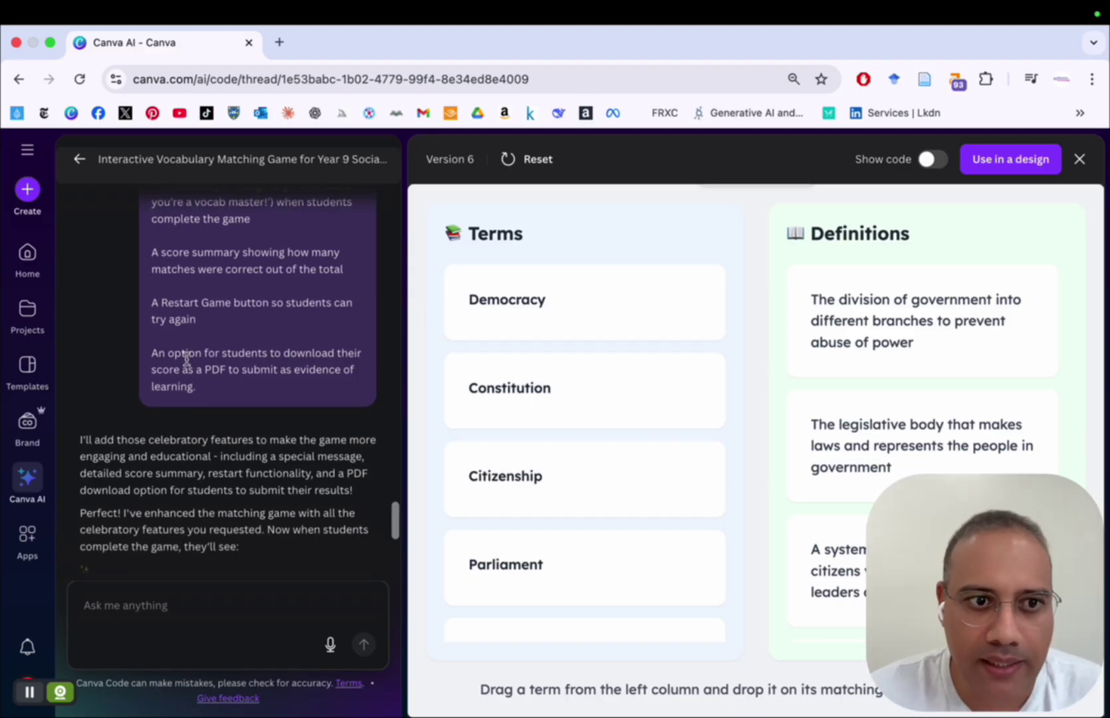
scroll(187, 359, down, 7)
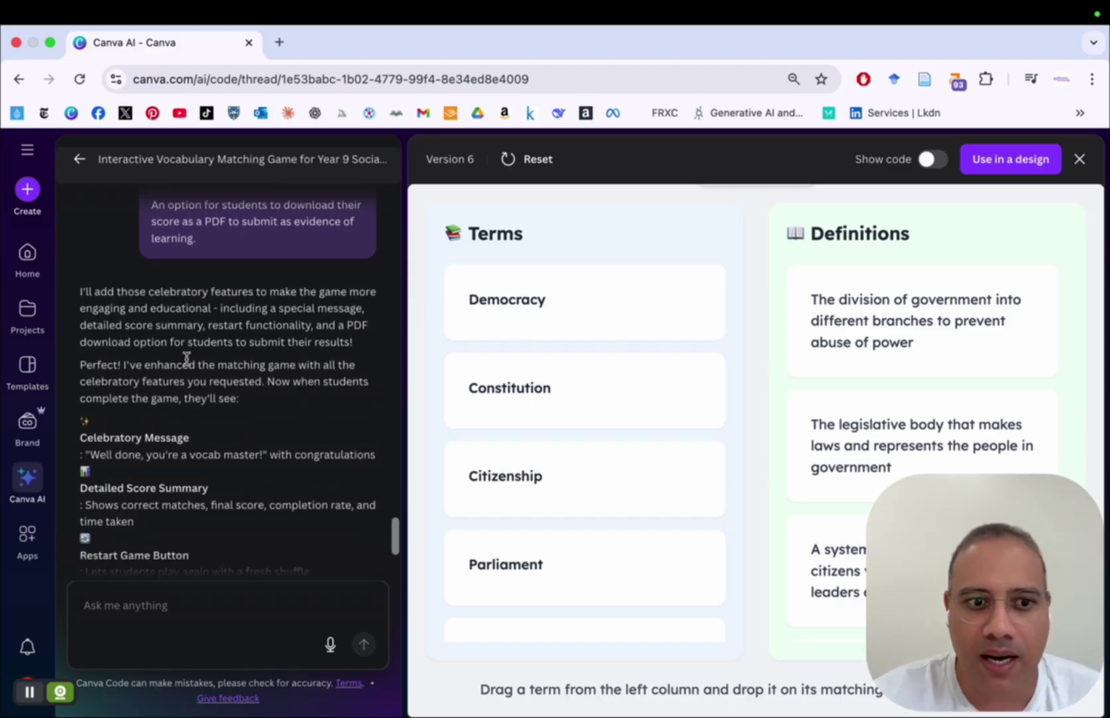
scroll(186, 362, down, 4)
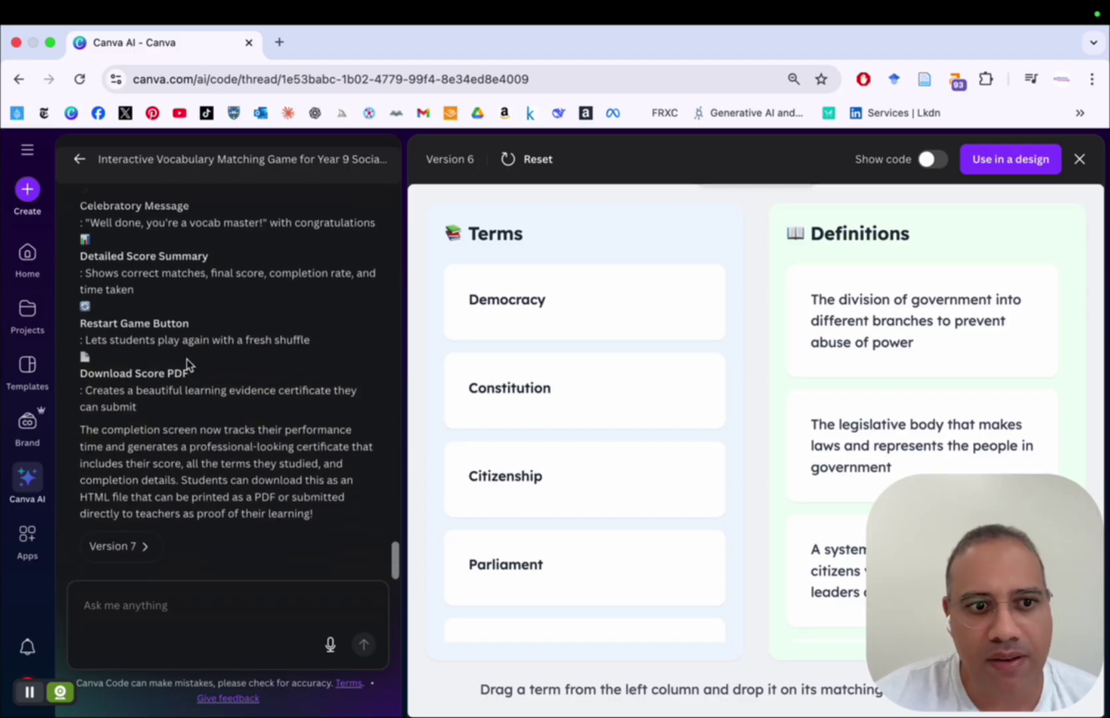
- Load Version 7 of the game into the preview and scroll through it
click(121, 551)
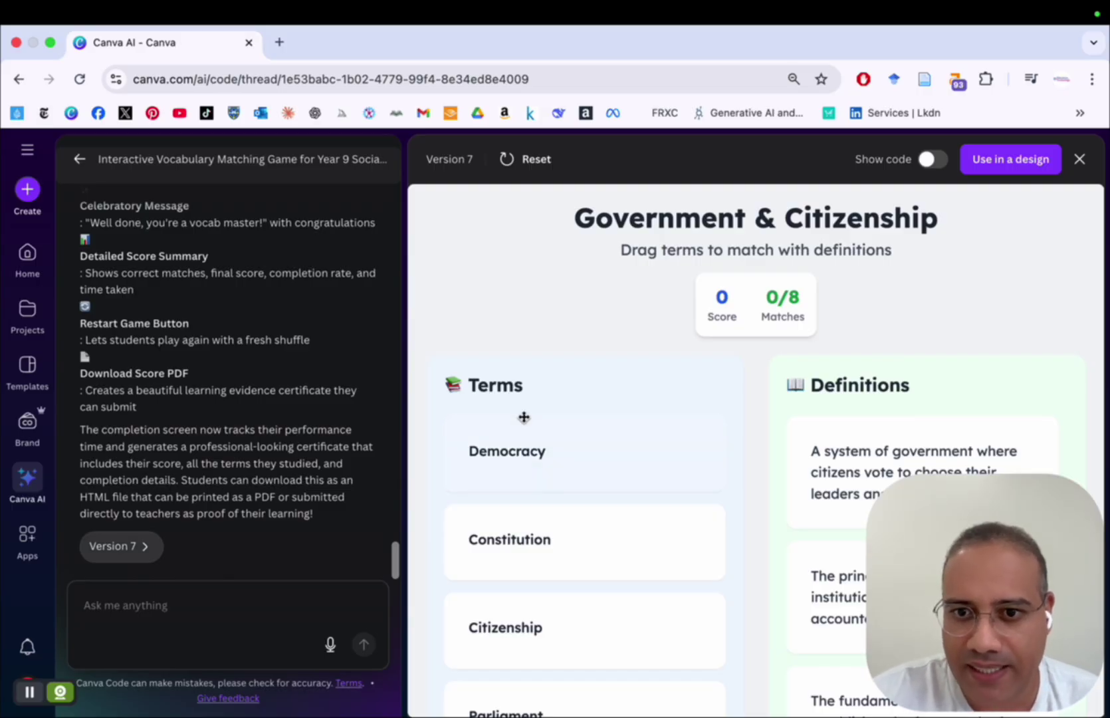
scroll(523, 419, down, 3)
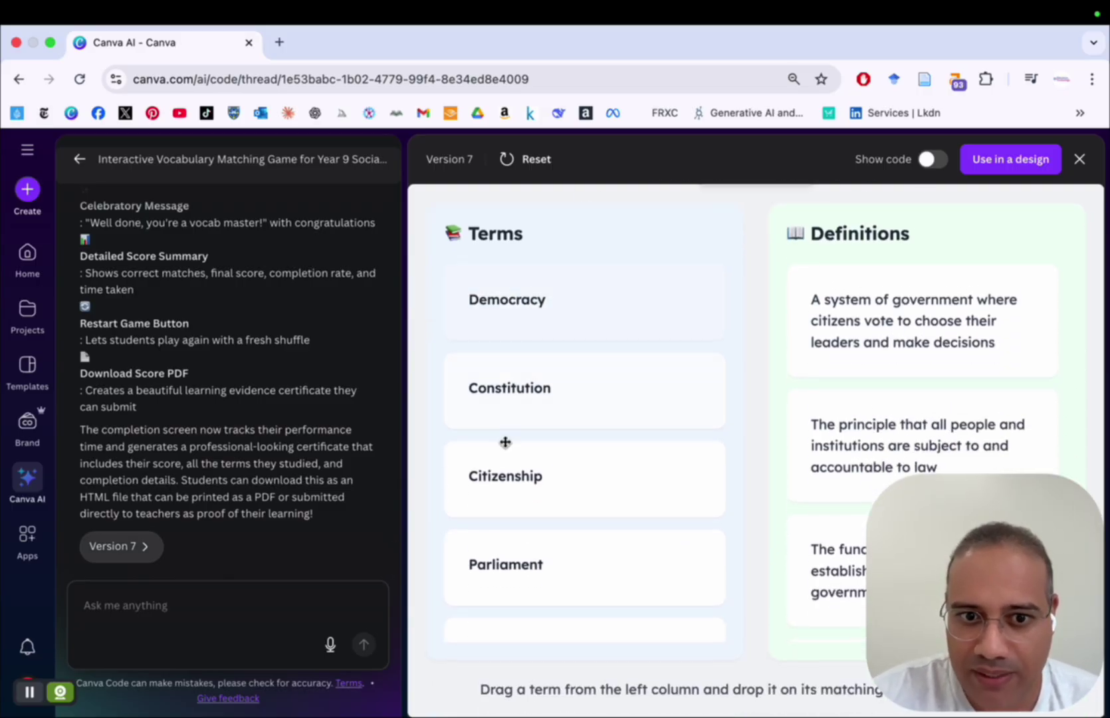
scroll(907, 364, down, 10)
scroll(908, 378, up, 4)
scroll(906, 380, up, 5)
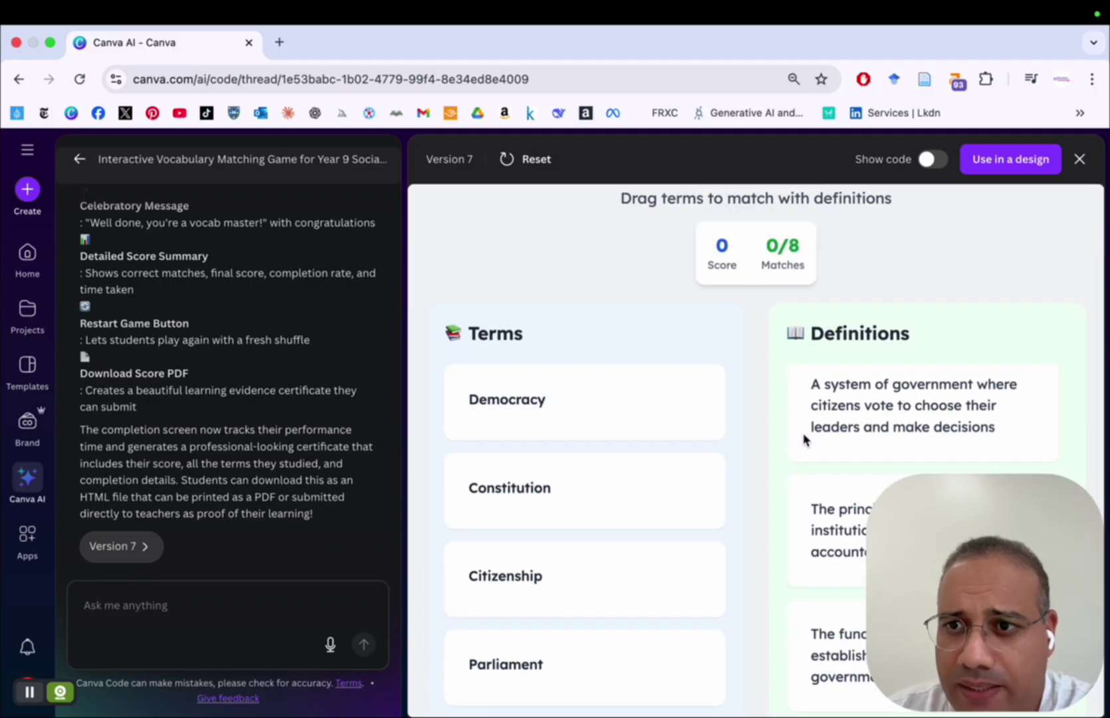
- Match Democracy, Parliament, Citizenship, Referendum and the remaining terms to their definitions, reaching 8/8
drag(605, 409, 810, 416)
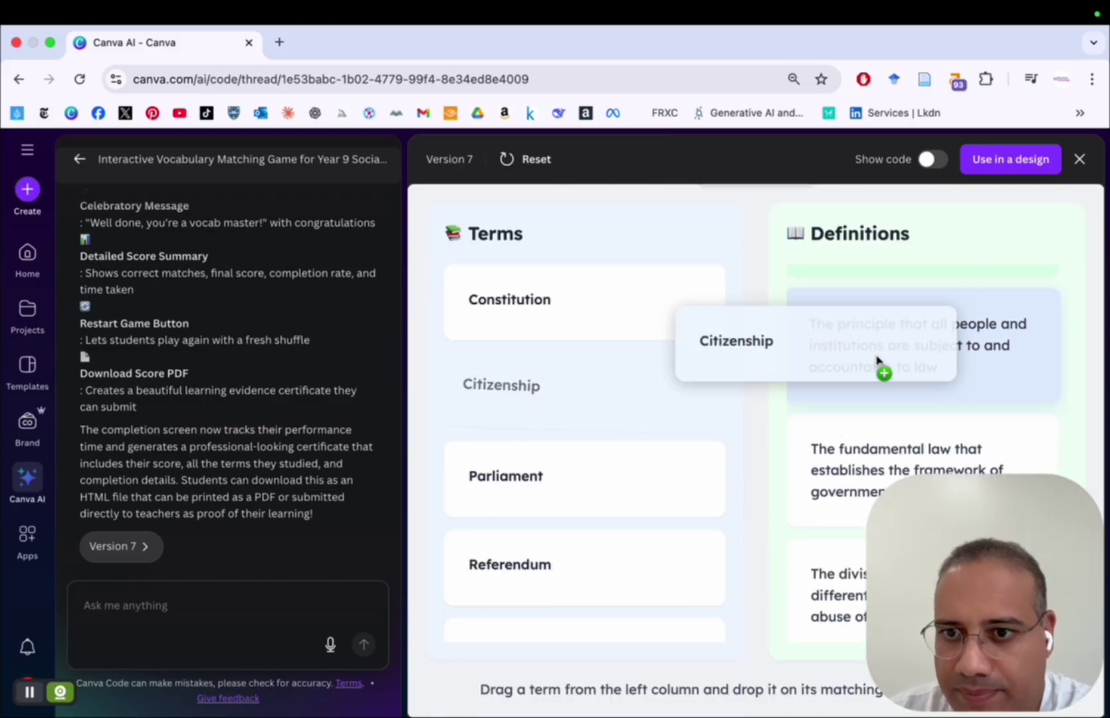
drag(688, 442, 930, 342)
drag(505, 388, 897, 456)
drag(505, 387, 864, 353)
drag(646, 322, 857, 409)
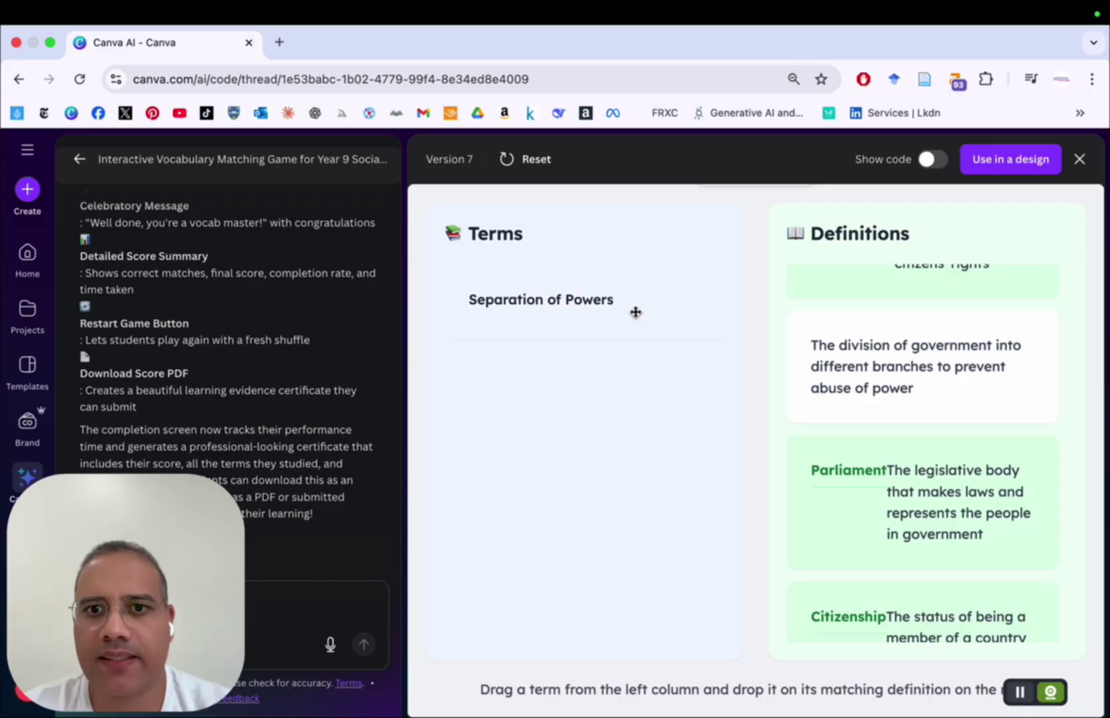
drag(634, 313, 979, 402)
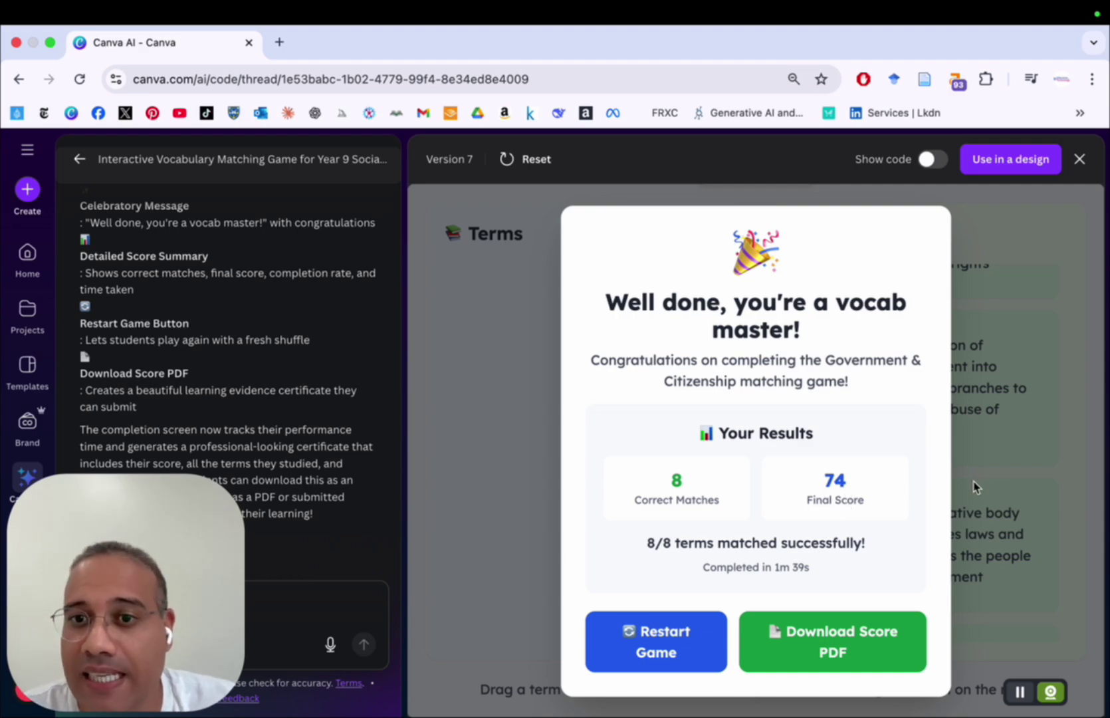
- Place the game in a new Presentation design and open its Share options
click(1015, 165)
click(940, 233)
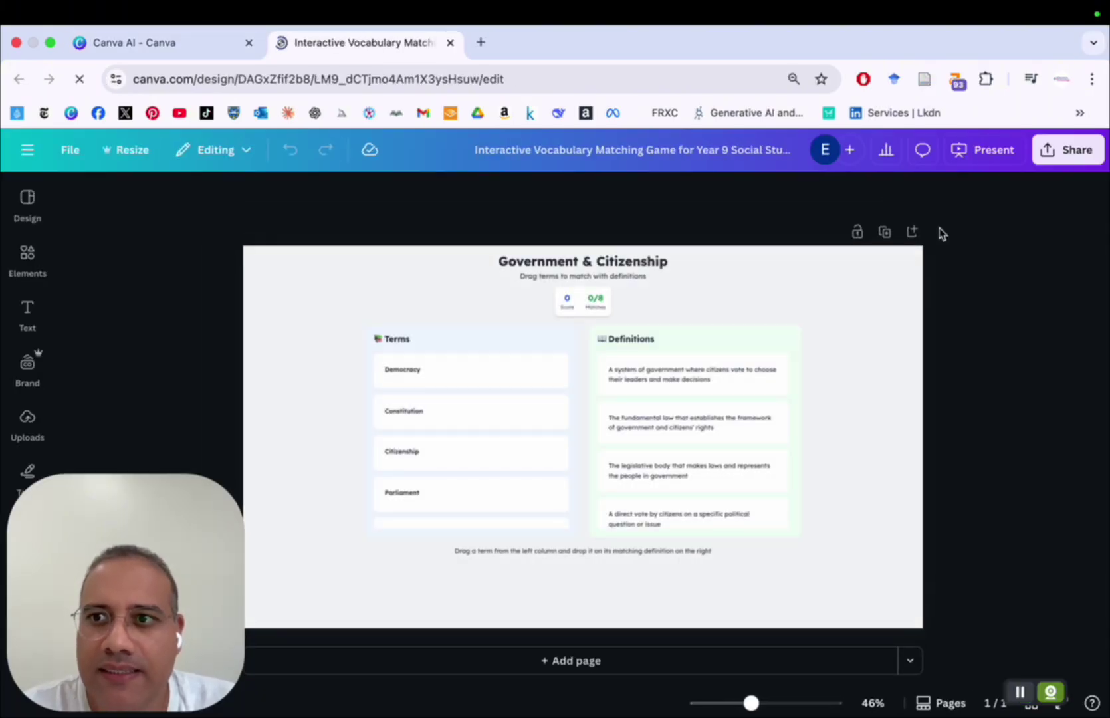
click(1075, 152)
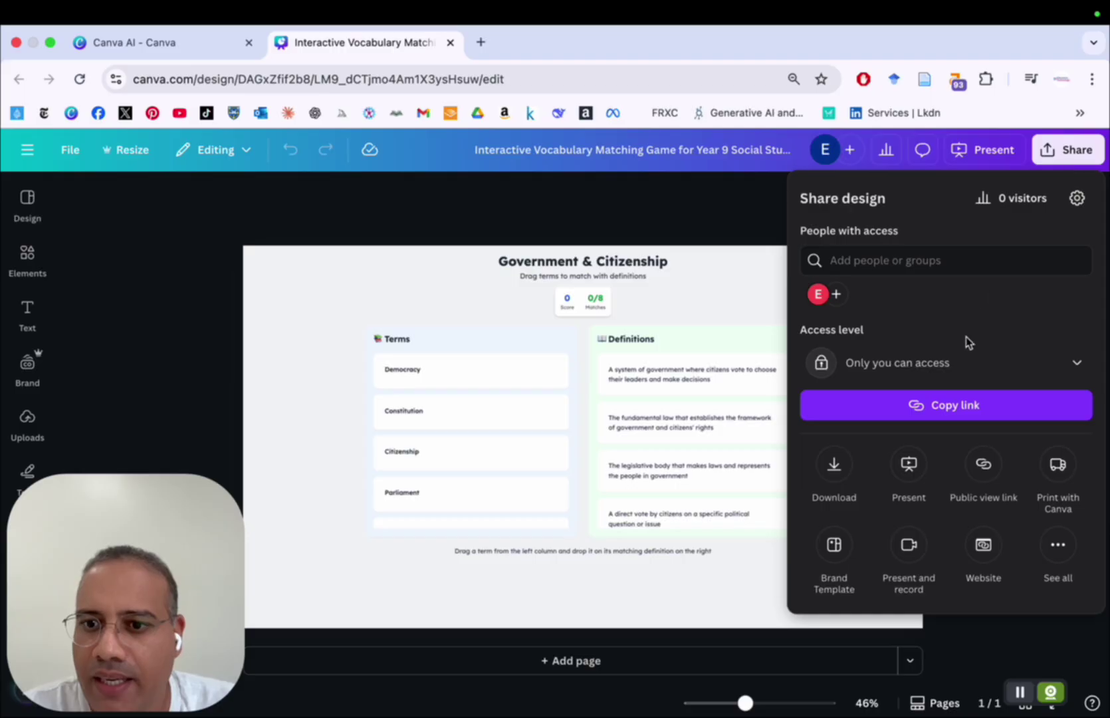